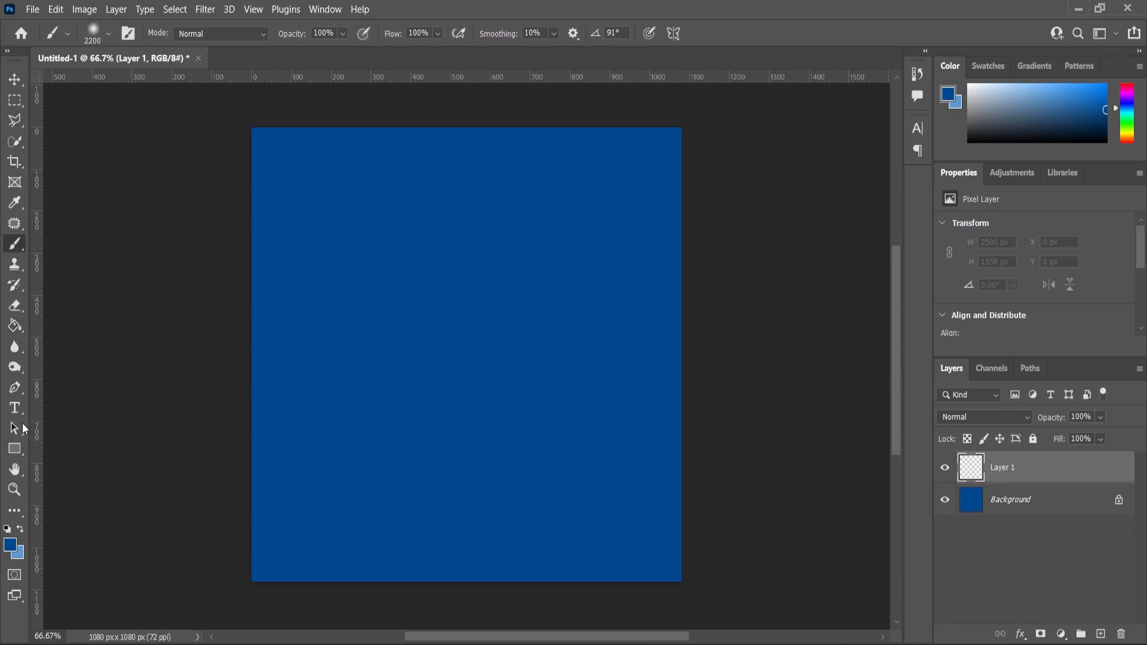
# Paint a soft light-blue glow at the centre of the canvas on Layer 1, using a smaller brush for the second dab
pyautogui.click(22, 531)
pyautogui.press('[')
pyautogui.press('[')
pyautogui.press('[')
pyautogui.press('[')
pyautogui.press('[')
pyautogui.press('[')
pyautogui.press('[')
pyautogui.press('[')
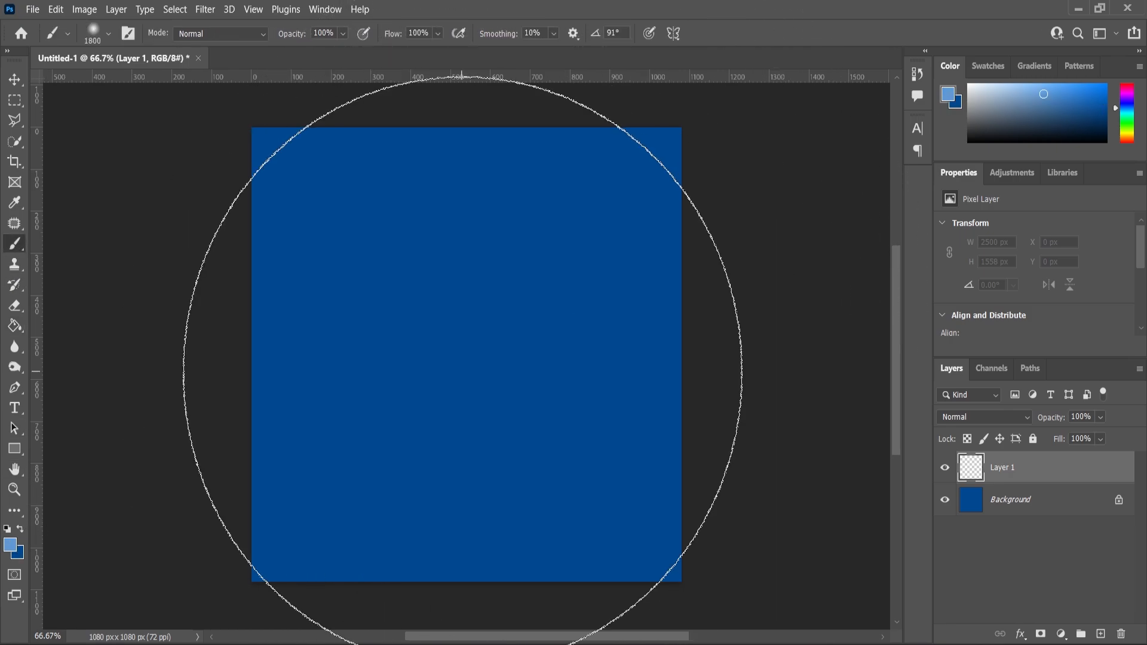
pyautogui.click(464, 361)
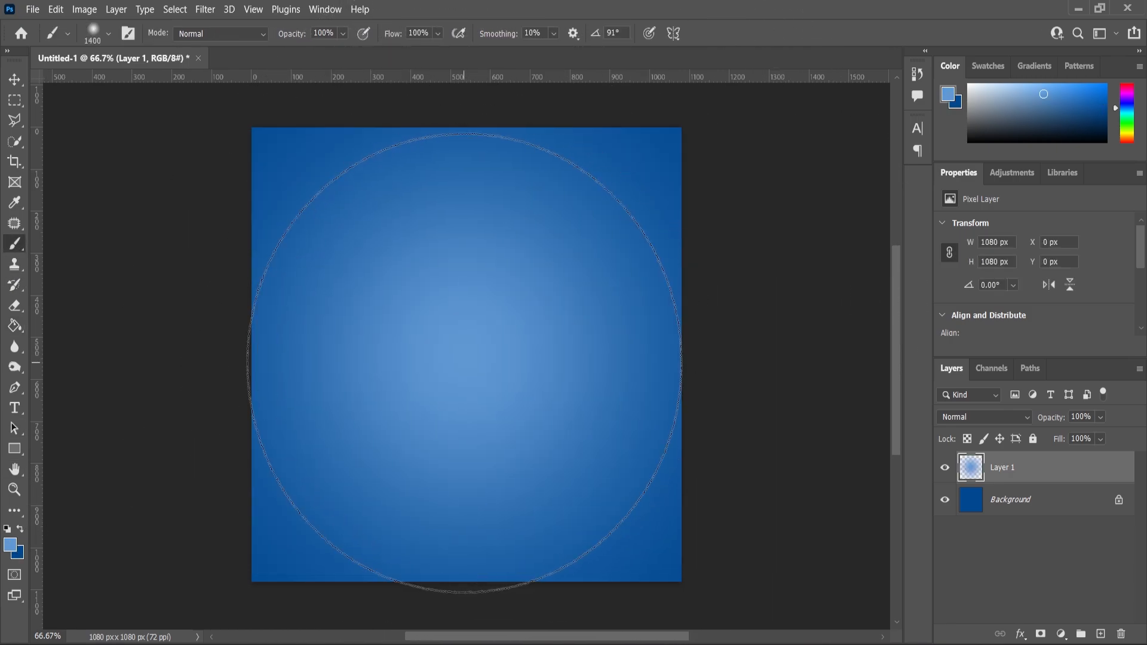
pyautogui.press('[')
pyautogui.press('[')
pyautogui.click(473, 357)
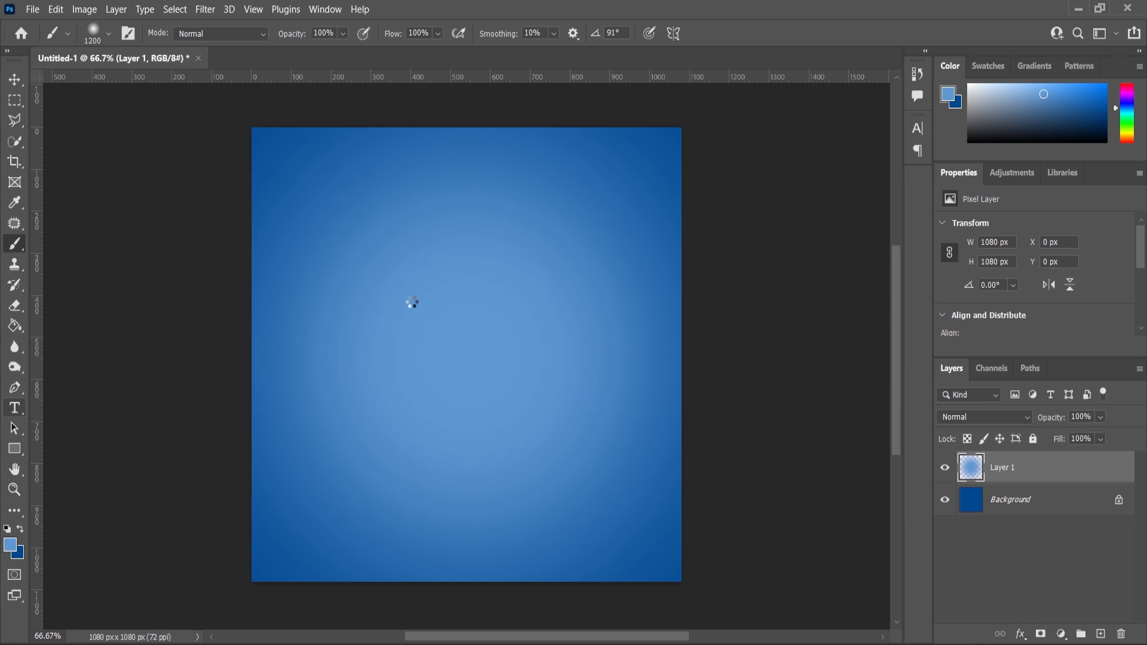
# Add the text "FIND" in white Bebas Regular in the upper part of the canvas
pyautogui.scroll(-2, 411, 299)
pyautogui.scroll(3, 396, 266)
pyautogui.click(401, 265)
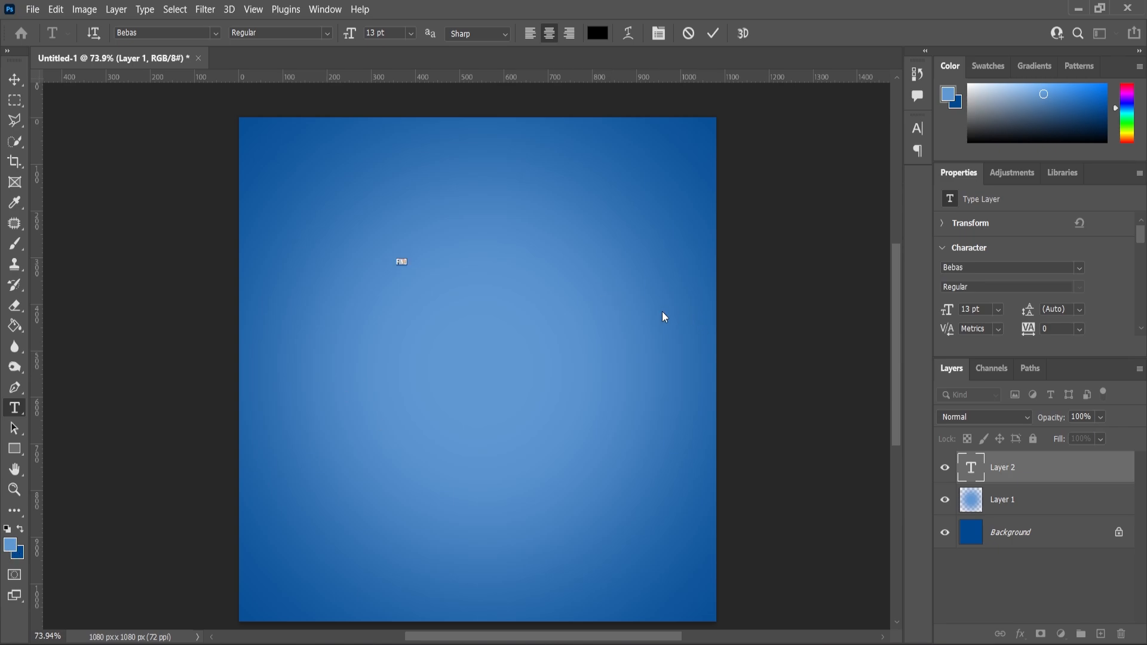
pyautogui.click(10, 544)
pyautogui.moveTo(836, 239); pyautogui.dragTo(737, 181)
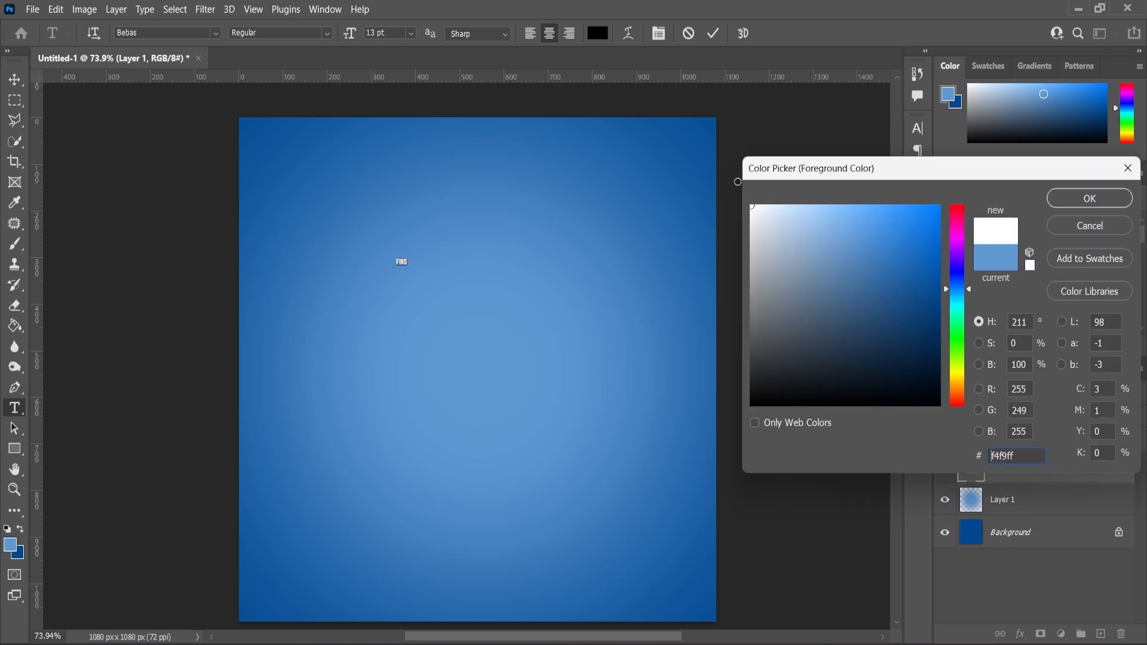
pyautogui.click(1125, 198)
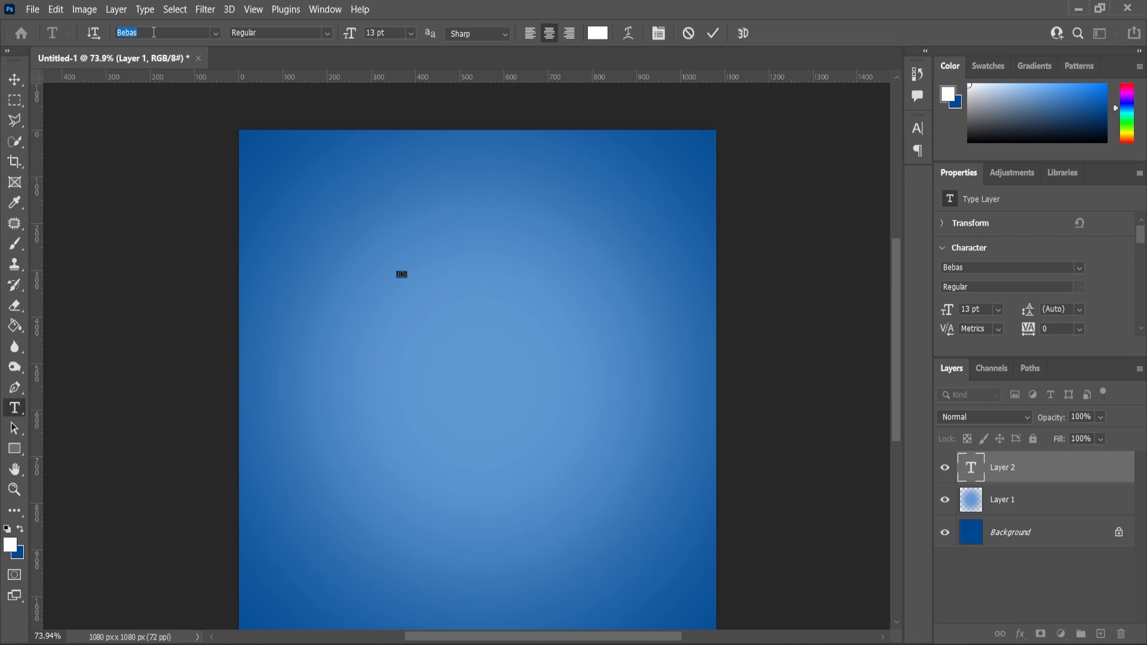
pyautogui.hotkey('ctrl', 'Return')
# Enlarge the "FIND" text proportionally to about 107 pt
pyautogui.press('v')
pyautogui.hotkey('ctrl', 't')
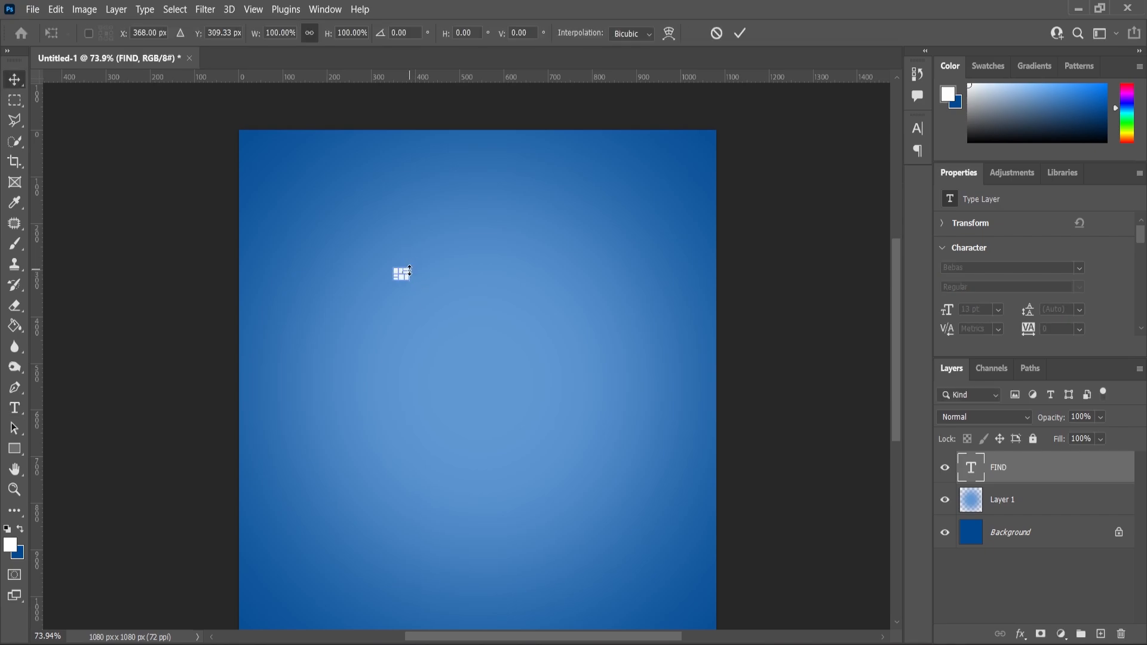
pyautogui.moveTo(412, 268)
pyautogui.mouseDown()
pyautogui.moveTo(456, 243)
pyautogui.moveTo(421, 250)
pyautogui.mouseUp()
pyautogui.click(156, 143)
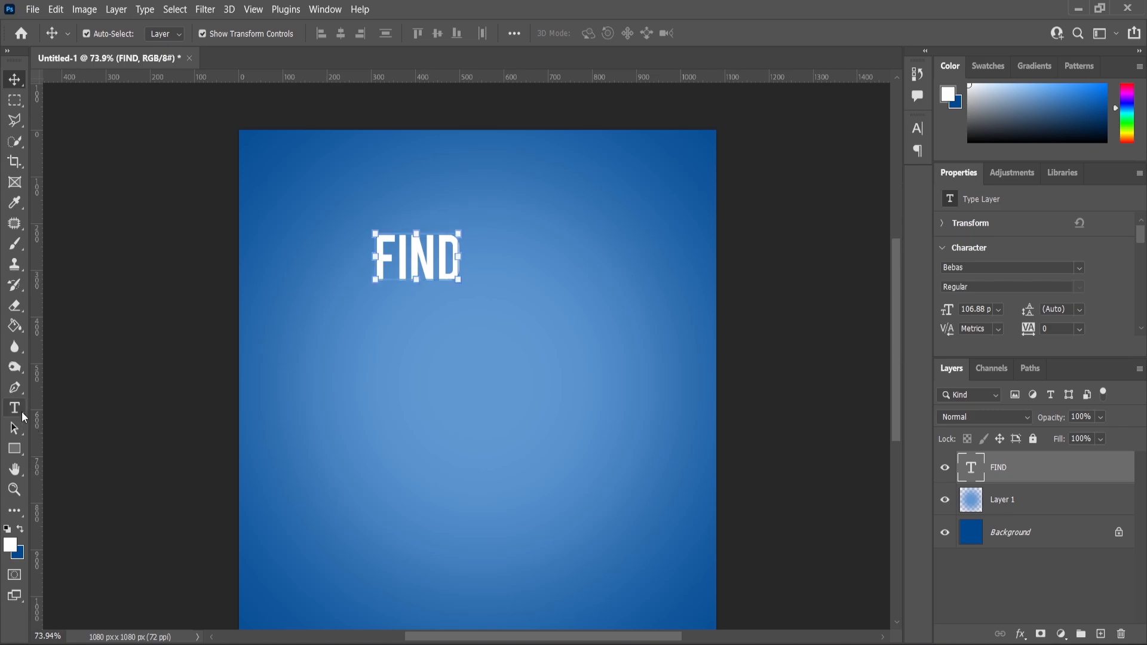
# Extend the text to "FIND YOUR" and move it slightly lower on the canvas
pyautogui.click(19, 412)
pyautogui.click(509, 264)
pyautogui.write('YOUR')
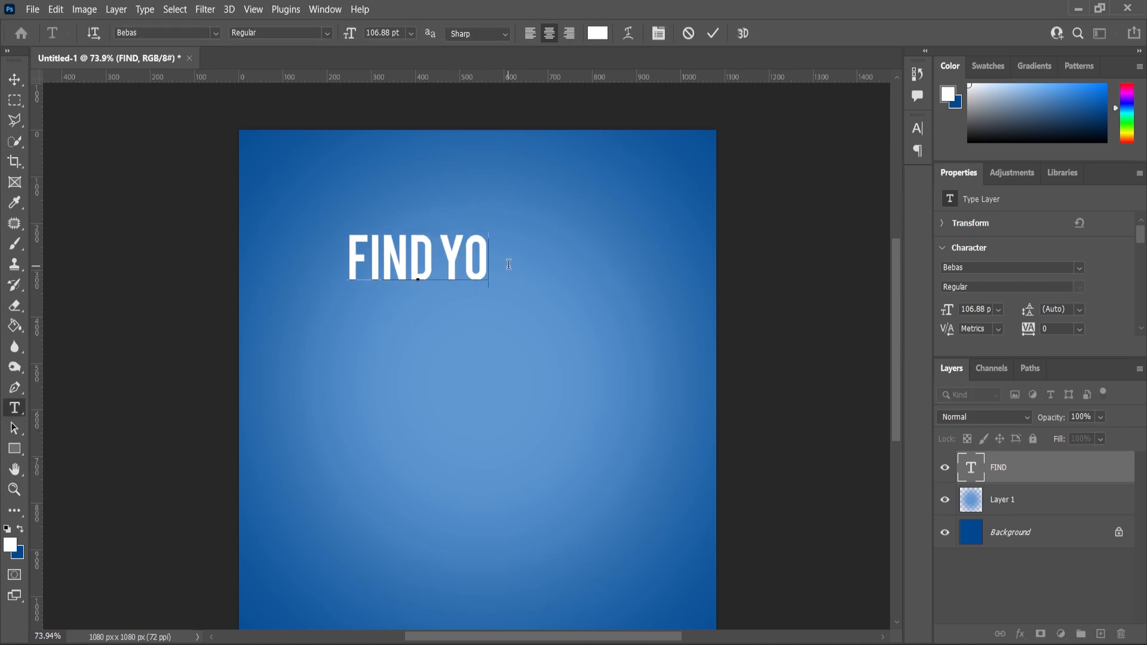
pyautogui.click(14, 81)
pyautogui.moveTo(427, 260); pyautogui.dragTo(447, 275)
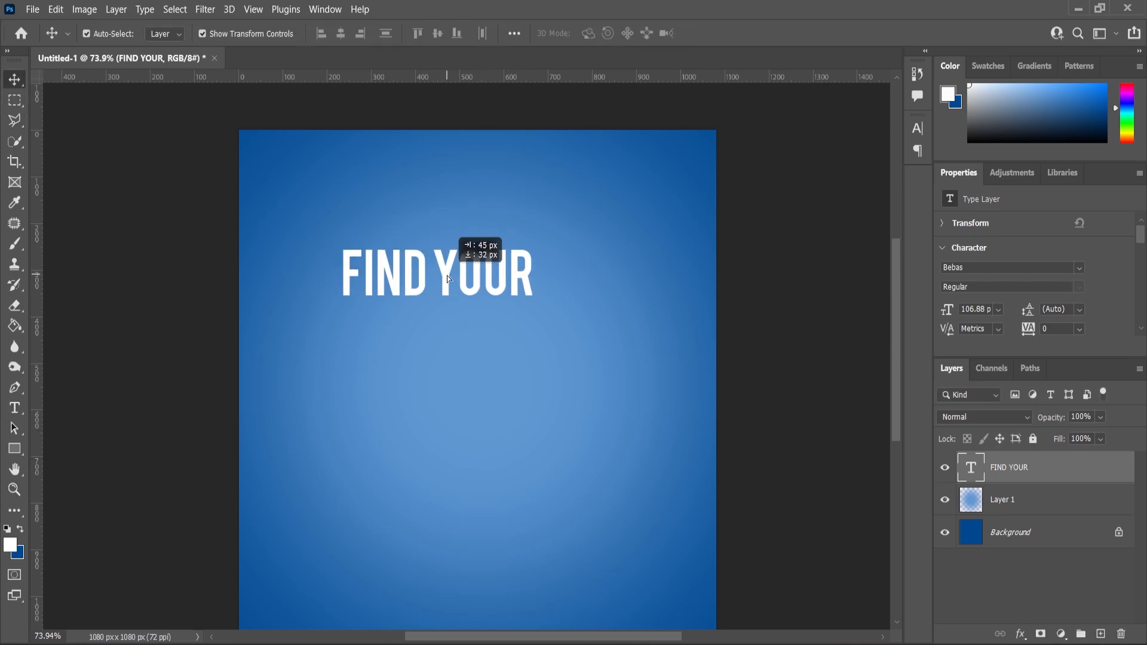
# Duplicate the "FIND YOUR" layer, place the copy directly below it, and change its text to "DREAM HOME"
pyautogui.moveTo(1015, 483); pyautogui.dragTo(1101, 634)
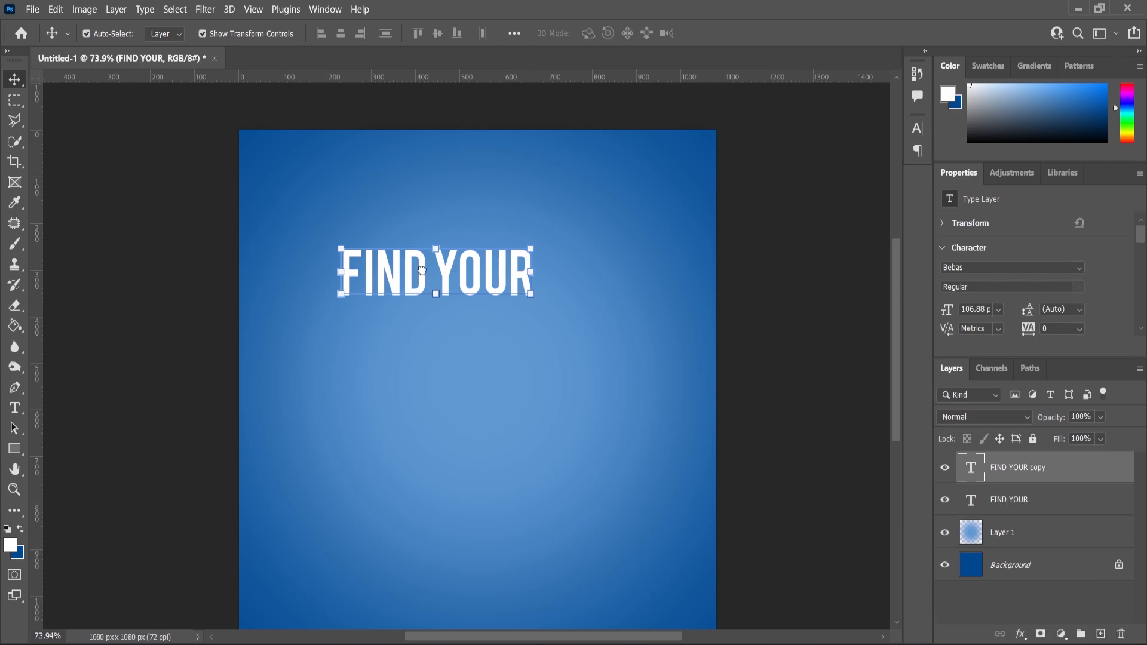
pyautogui.moveTo(425, 292); pyautogui.dragTo(425, 328)
pyautogui.doubleClick(426, 325)
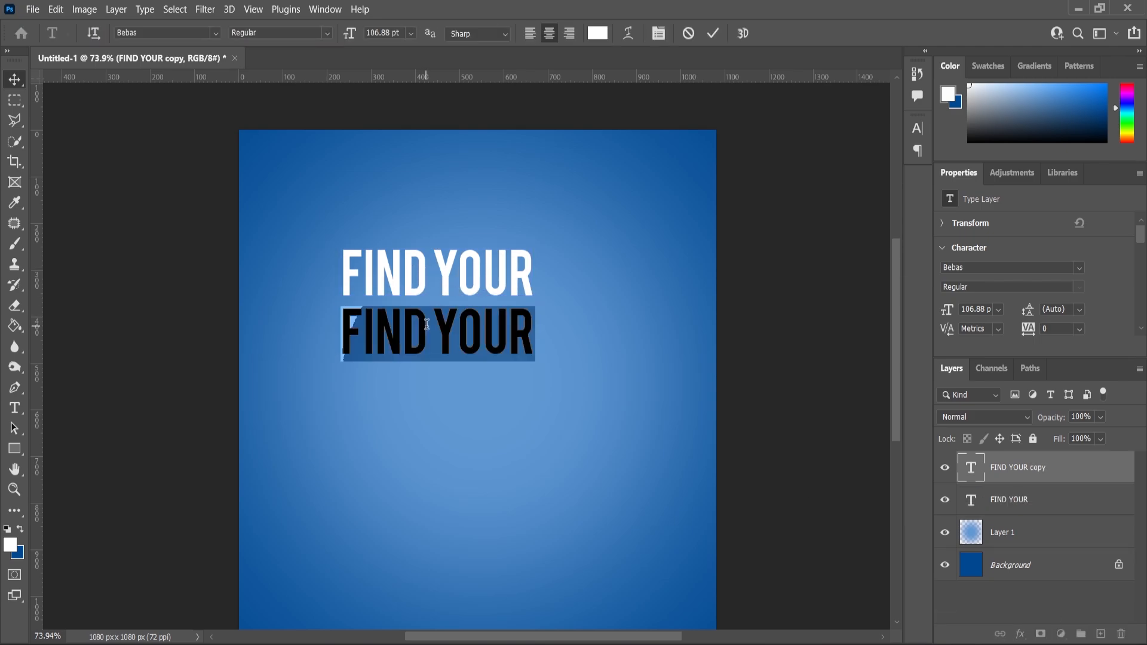
pyautogui.write('DREAM HOME')
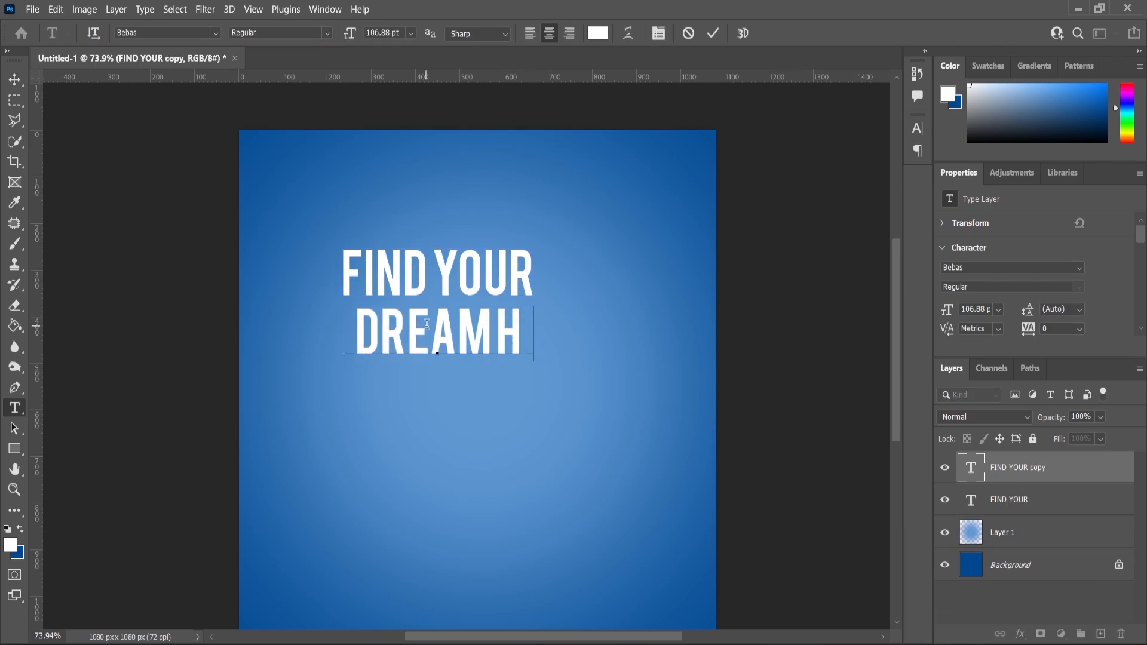
pyautogui.click(14, 78)
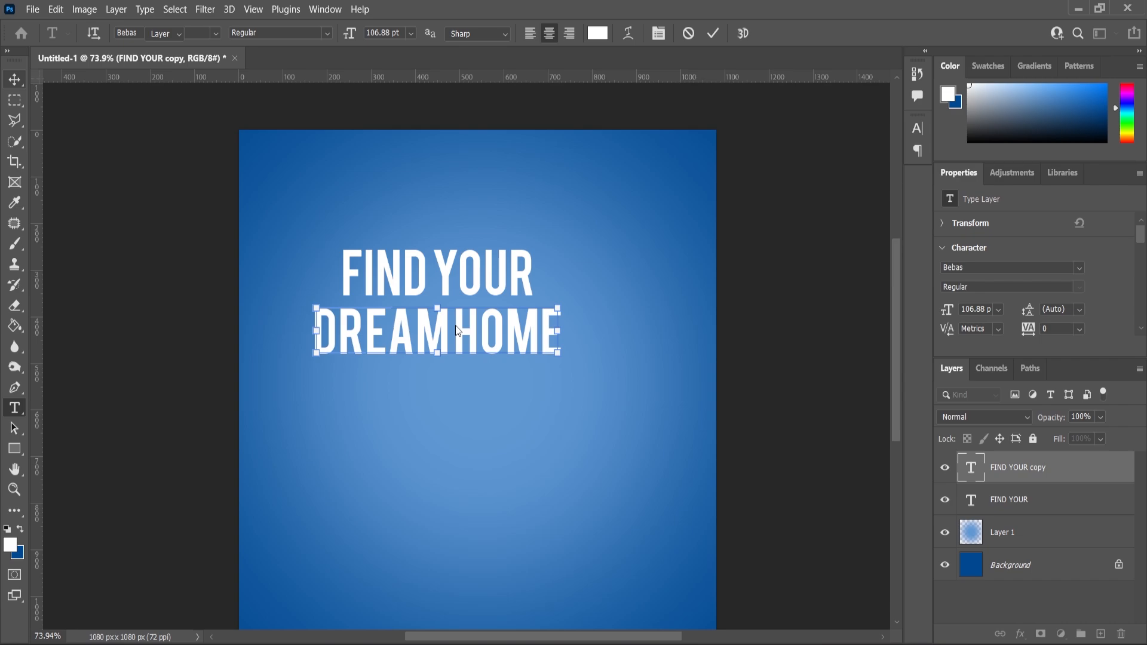
# Align the left edges of "FIND YOUR" and "DREAM HOME" and shift both lines together slightly toward the right
pyautogui.keyDown('shift'); pyautogui.click(423, 263); pyautogui.keyUp('shift')
pyautogui.click(322, 33)
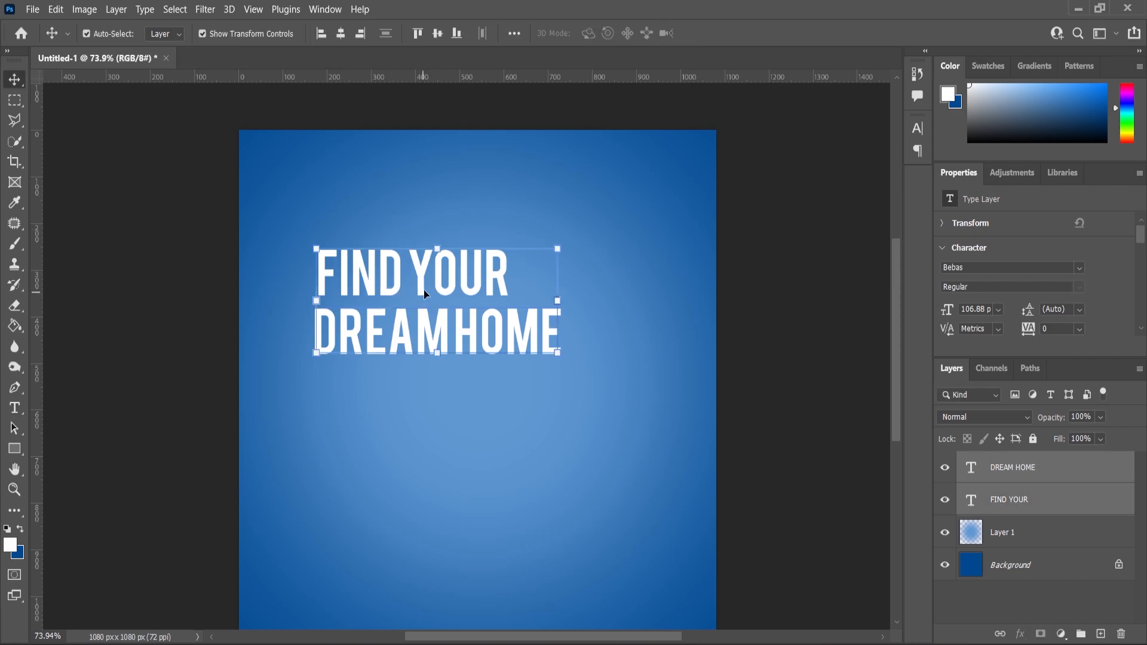
pyautogui.moveTo(419, 279); pyautogui.dragTo(435, 270)
pyautogui.hotkey('ctrl', 'z')
pyautogui.keyDown('shift'); pyautogui.click(425, 271); pyautogui.keyUp('shift')
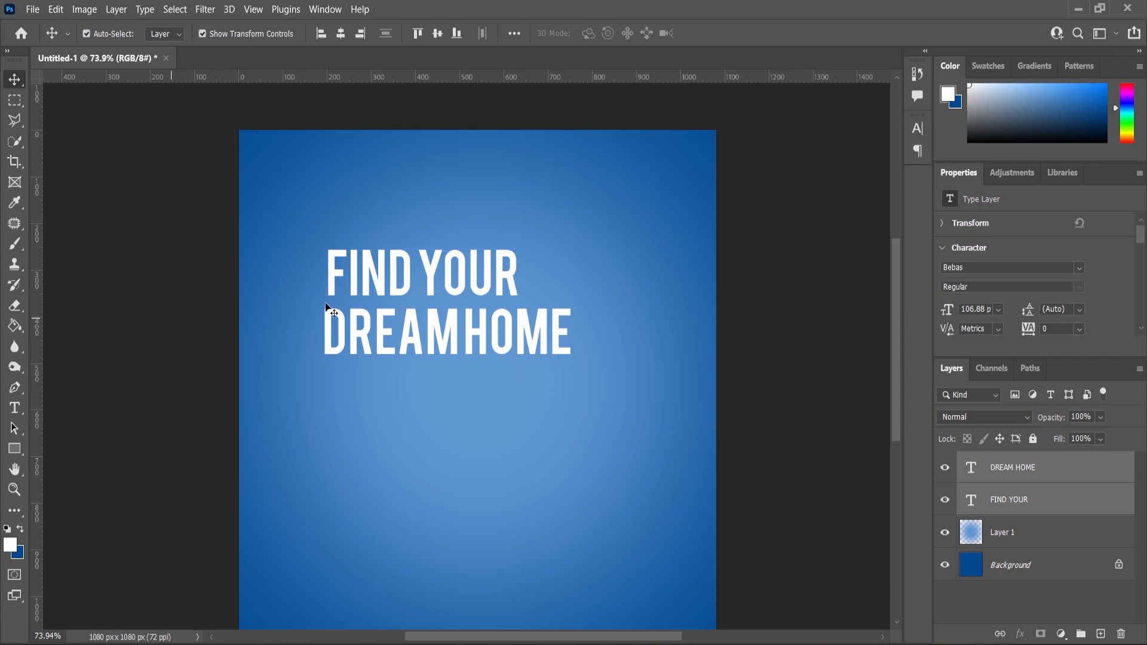
# Scale the "FIND YOUR" line down to about 74 pt
pyautogui.click(463, 264)
pyautogui.hotkey('ctrl', 't')
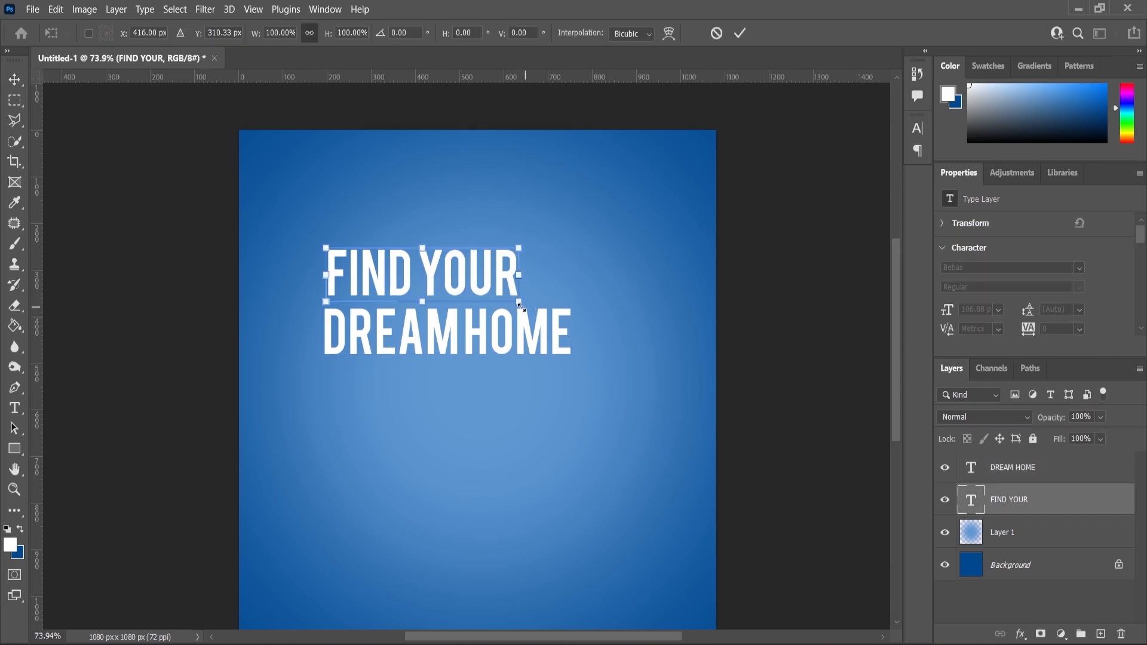
pyautogui.moveTo(520, 305); pyautogui.dragTo(461, 292)
pyautogui.click(214, 197)
# Align the left edges of both headline lines and move "DREAM HOME" up closer to "FIND YOUR"
pyautogui.keyDown('shift'); pyautogui.click(414, 325); pyautogui.keyUp('shift')
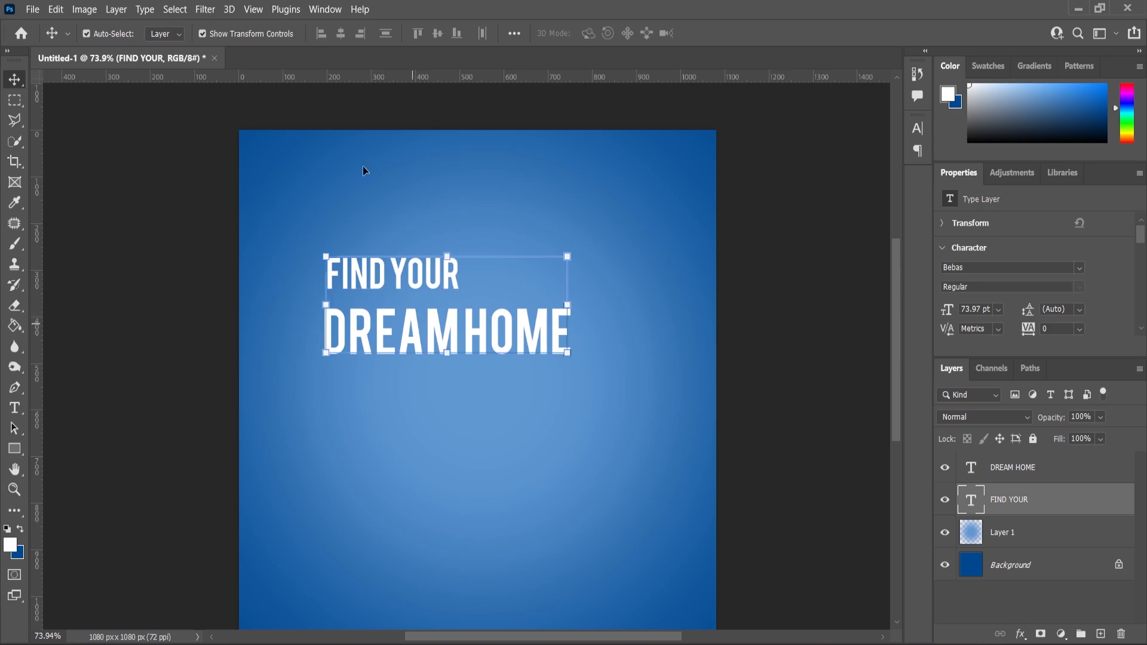
pyautogui.click(321, 34)
pyautogui.click(191, 233)
pyautogui.moveTo(441, 345); pyautogui.dragTo(441, 335)
# Add a drop shadow to "DREAM HOME" with 67% opacity, 90° angle, 2 px distance, 9% spread and 6 px size
pyautogui.click(1020, 635)
pyautogui.click(1039, 626)
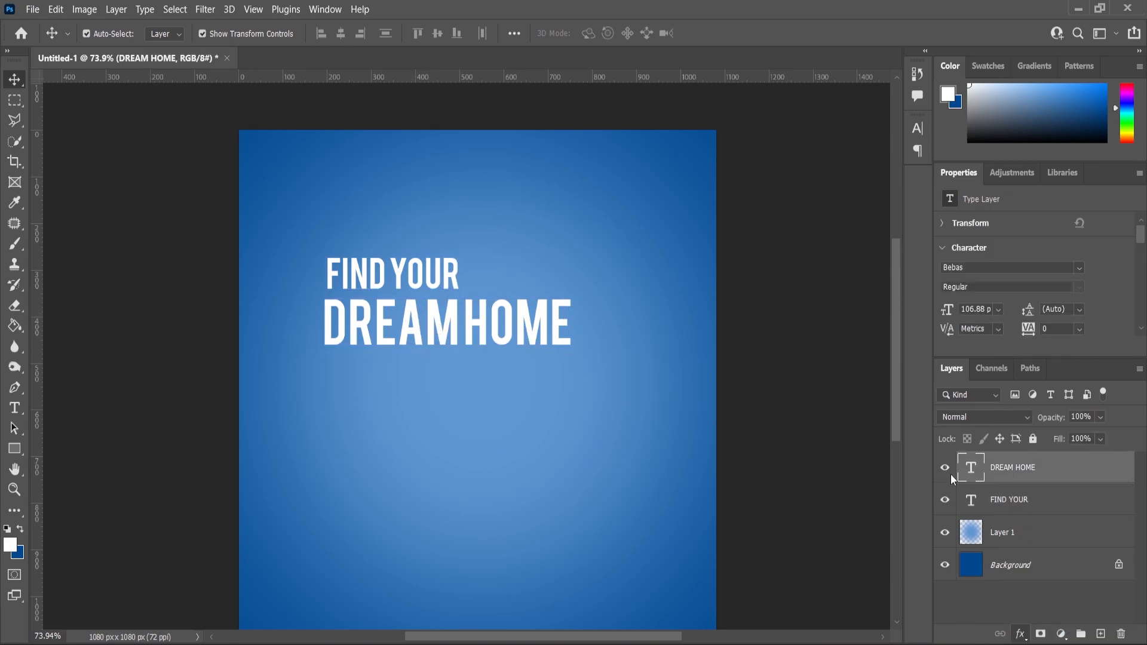
pyautogui.moveTo(840, 342); pyautogui.dragTo(823, 358)
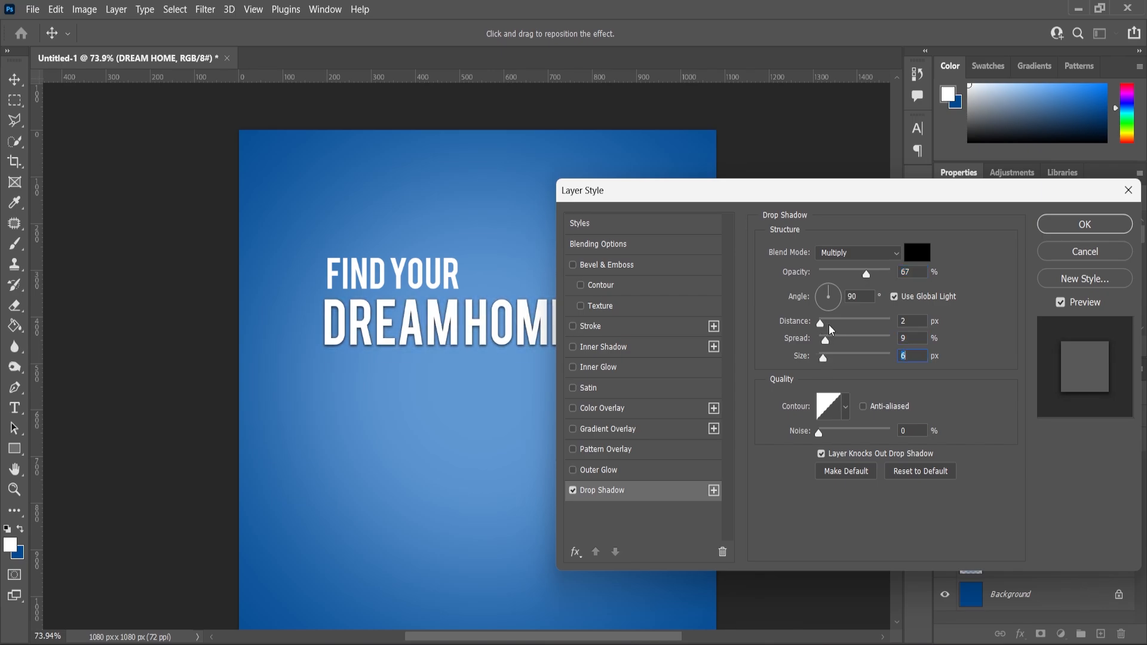
pyautogui.click(1082, 225)
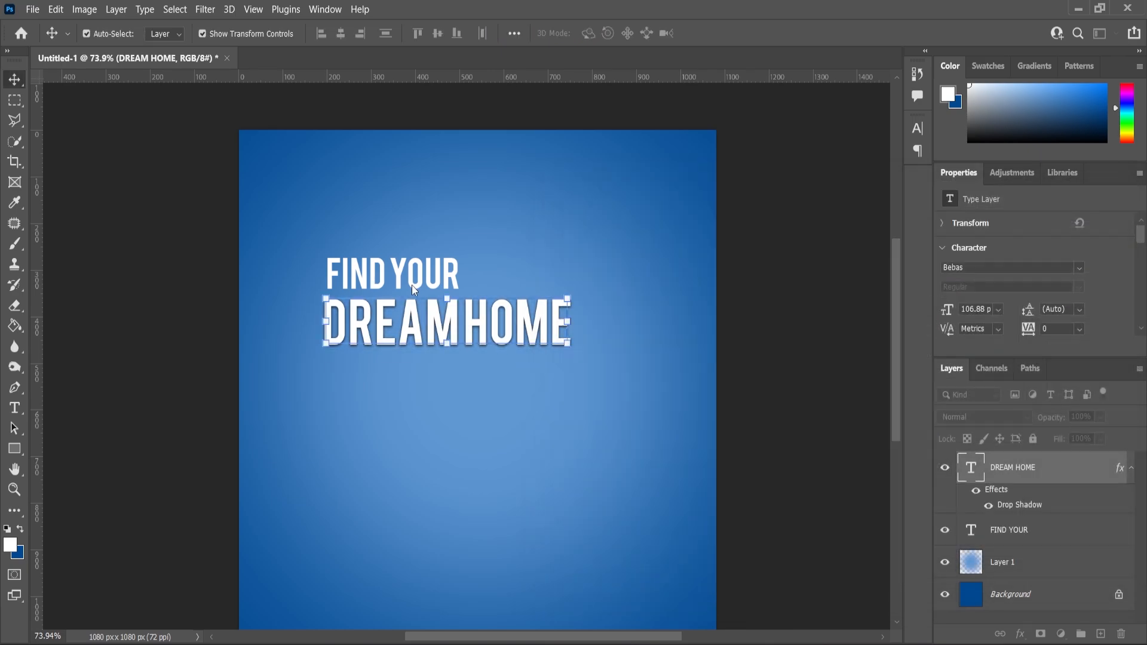
# Add a drop shadow to "FIND YOUR" with 68% opacity, 90° angle, 2 px distance, 9% spread and 6 px size
pyautogui.click(422, 281)
pyautogui.click(1020, 635)
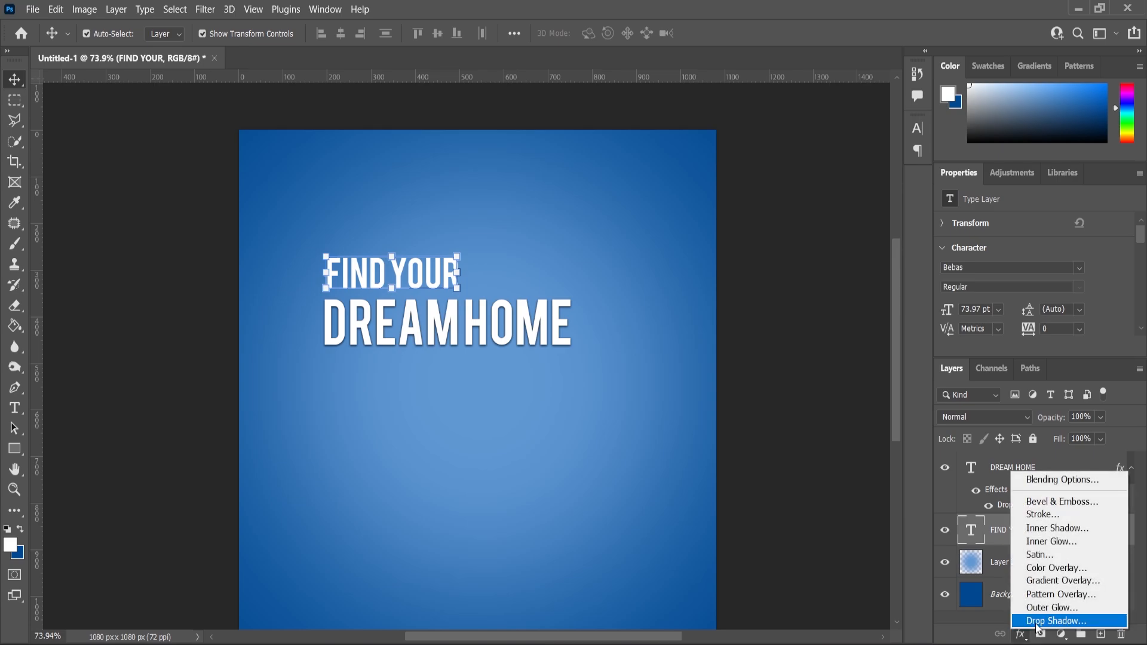
pyautogui.click(1055, 618)
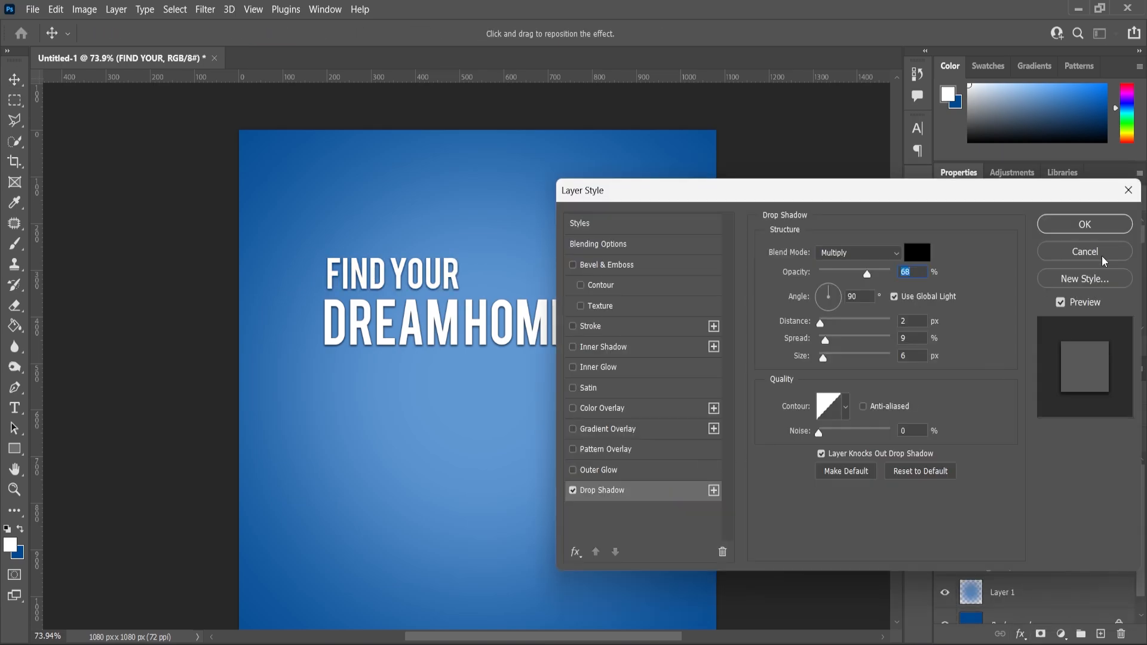
pyautogui.press('Return')
pyautogui.click(819, 343)
# Lock the Layer 1 glow layer completely
pyautogui.scroll(-1, 474, 253)
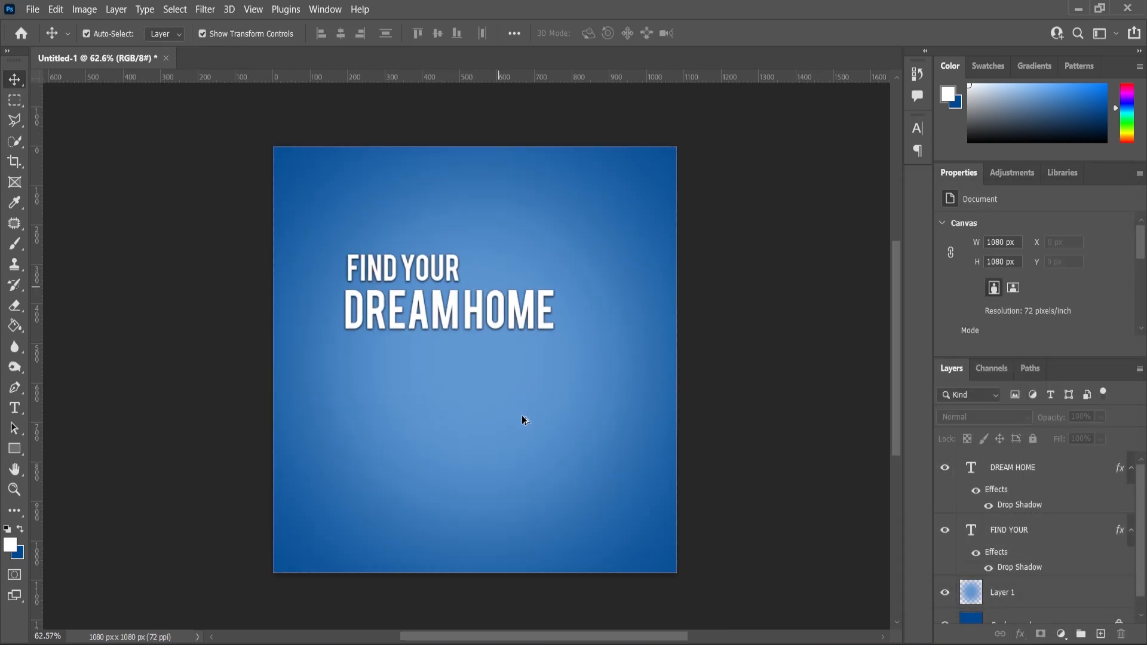
pyautogui.click(494, 420)
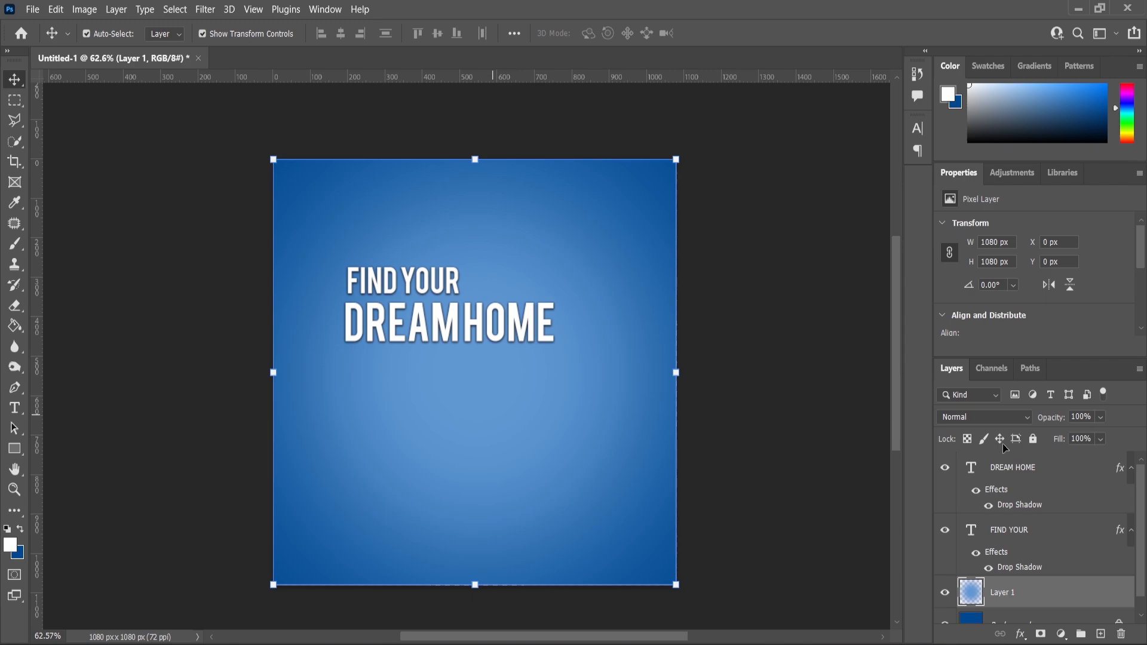
pyautogui.click(1033, 438)
# Move the "FIND YOUR" and "DREAM HOME" lines together slightly higher on the canvas
pyautogui.scroll(-1, 450, 346)
pyautogui.moveTo(228, 231); pyautogui.dragTo(511, 286)
pyautogui.click(513, 293)
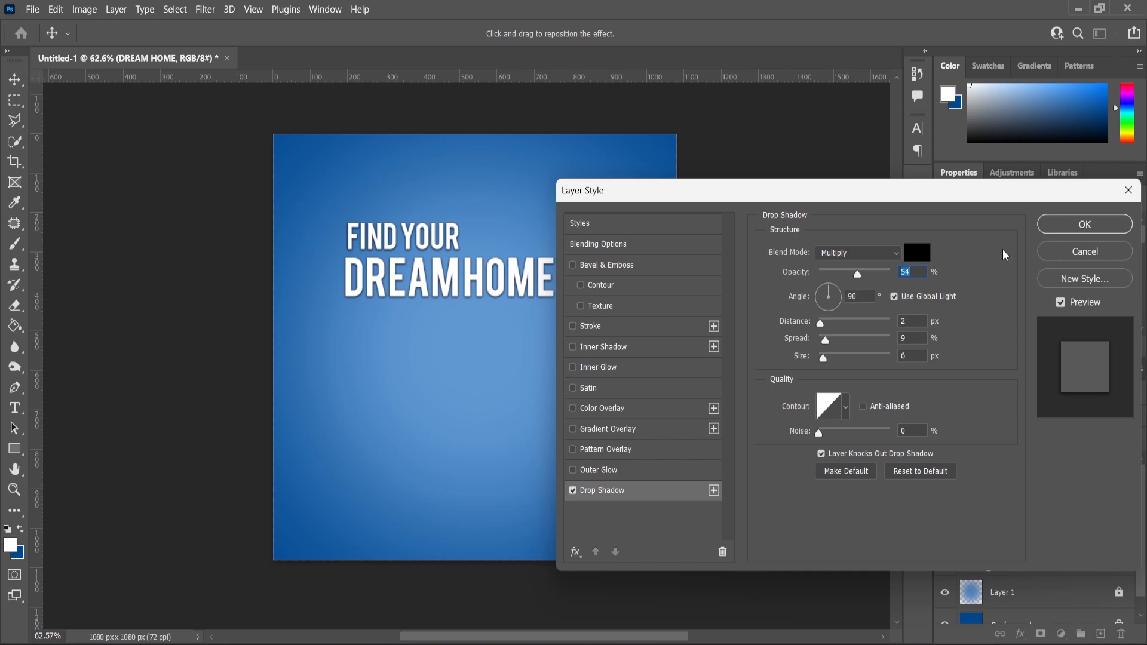
# Set the "DREAM HOME" drop shadow opacity to 54% and adjust the shadow opacity of "FIND YOUR"
pyautogui.click(1065, 230)
pyautogui.click(1013, 558)
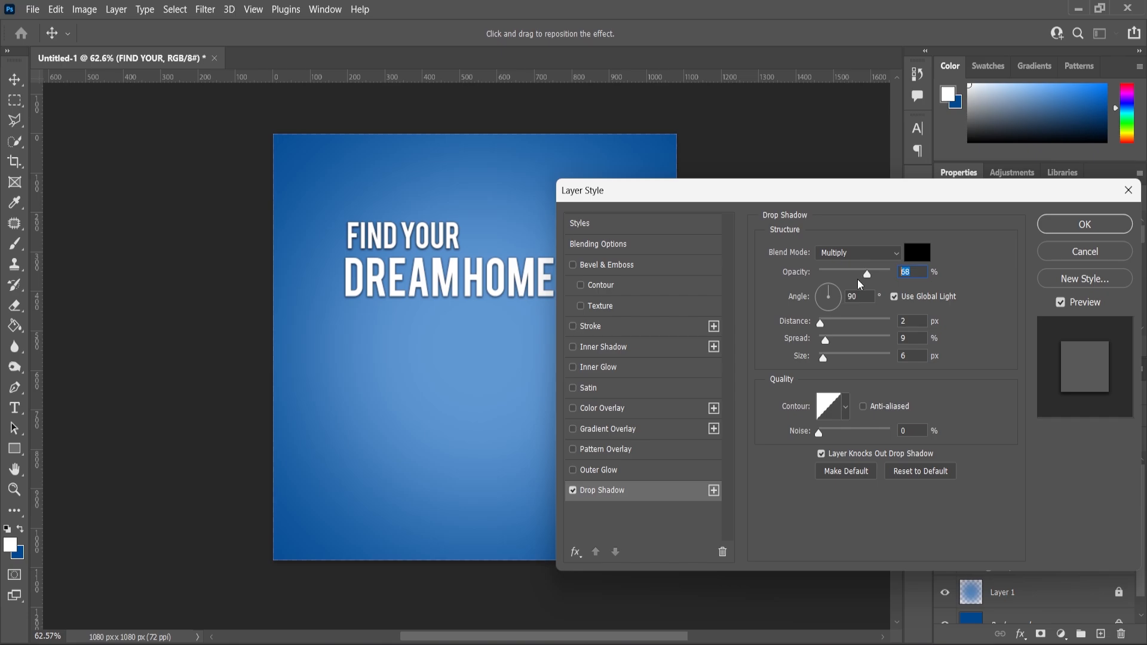
pyautogui.click(1079, 232)
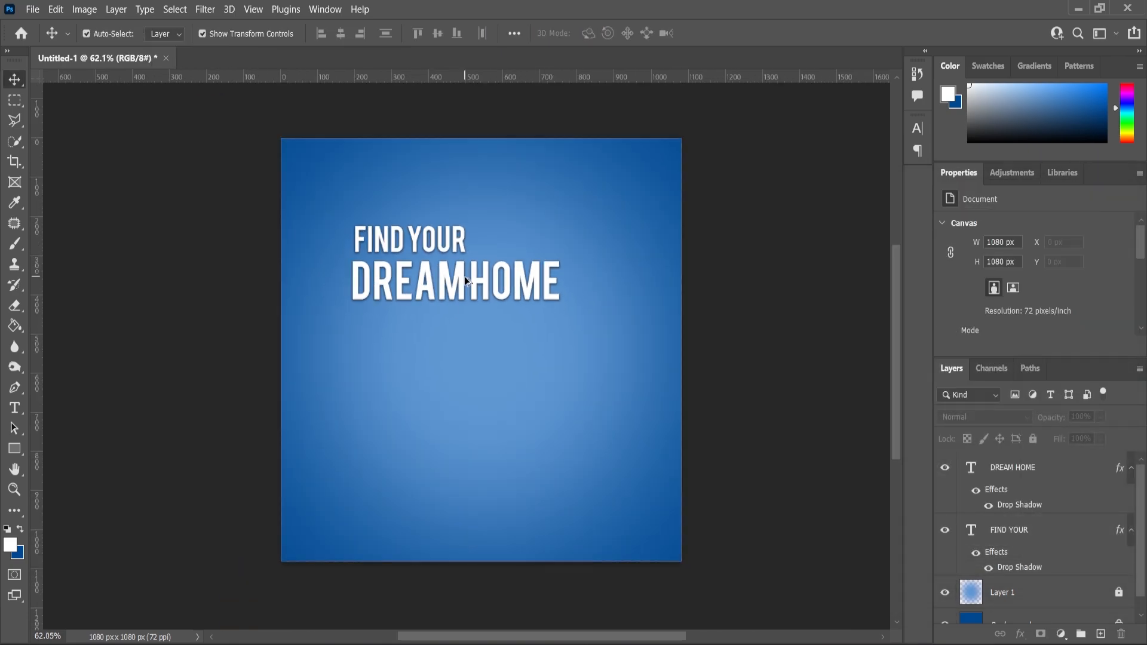
# Place the Rock image from New folder (16), scaled to about 647 px wide, in the lower part of the canvas
pyautogui.scroll(1, 464, 276)
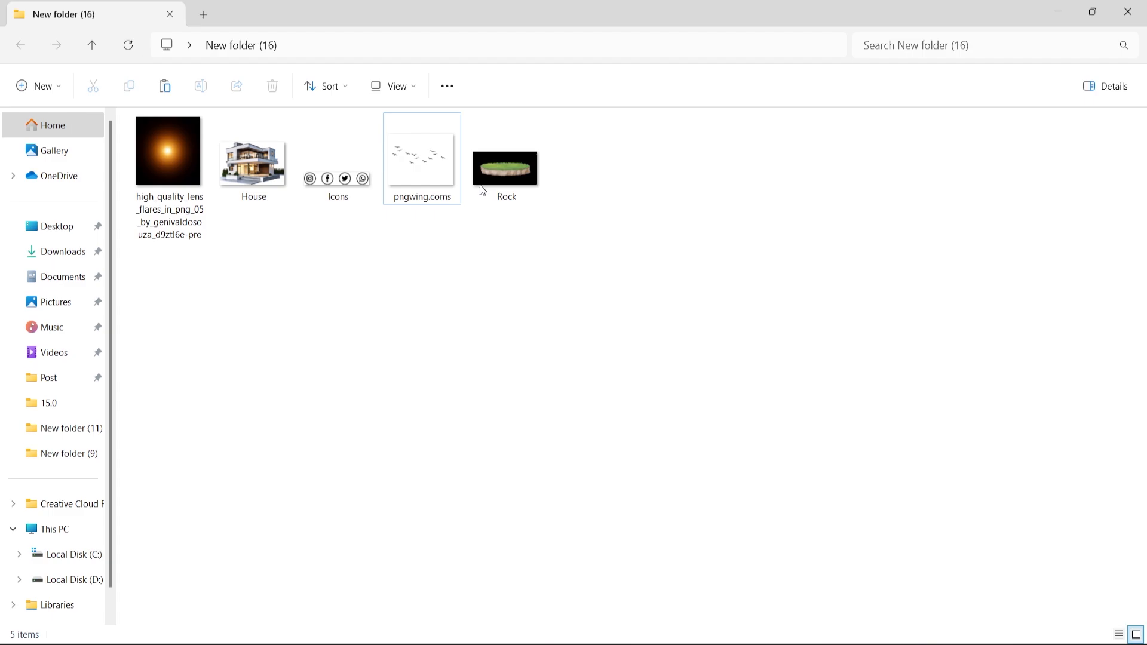
pyautogui.moveTo(479, 185); pyautogui.dragTo(524, 485)
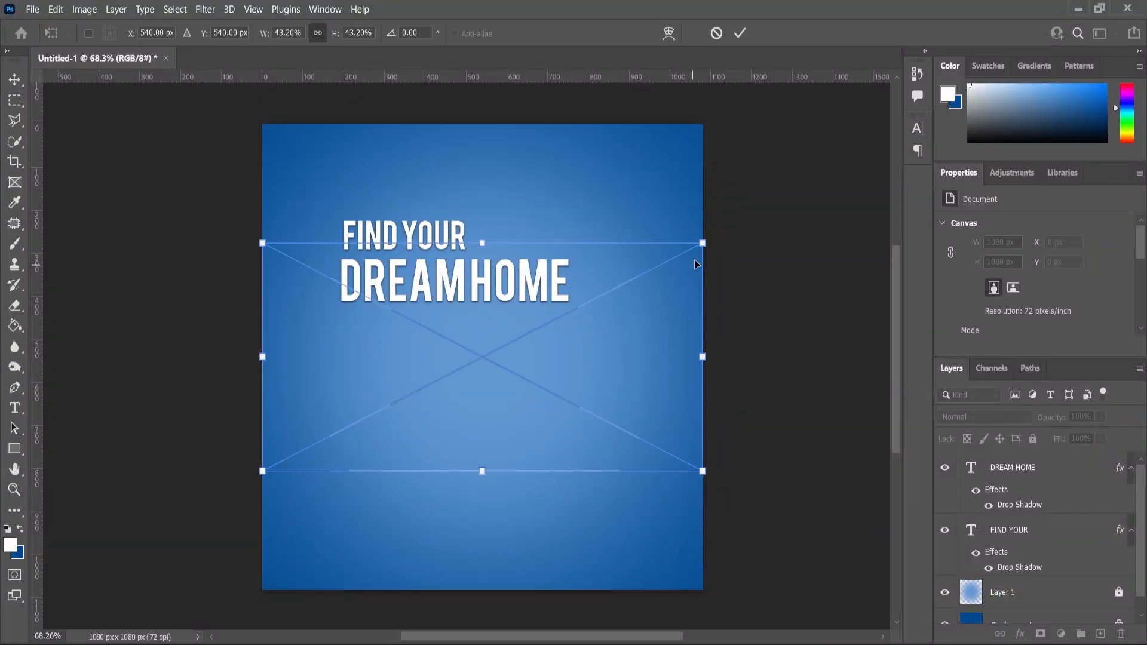
pyautogui.moveTo(702, 243); pyautogui.dragTo(668, 248)
pyautogui.moveTo(544, 343); pyautogui.dragTo(542, 453)
pyautogui.press('Return')
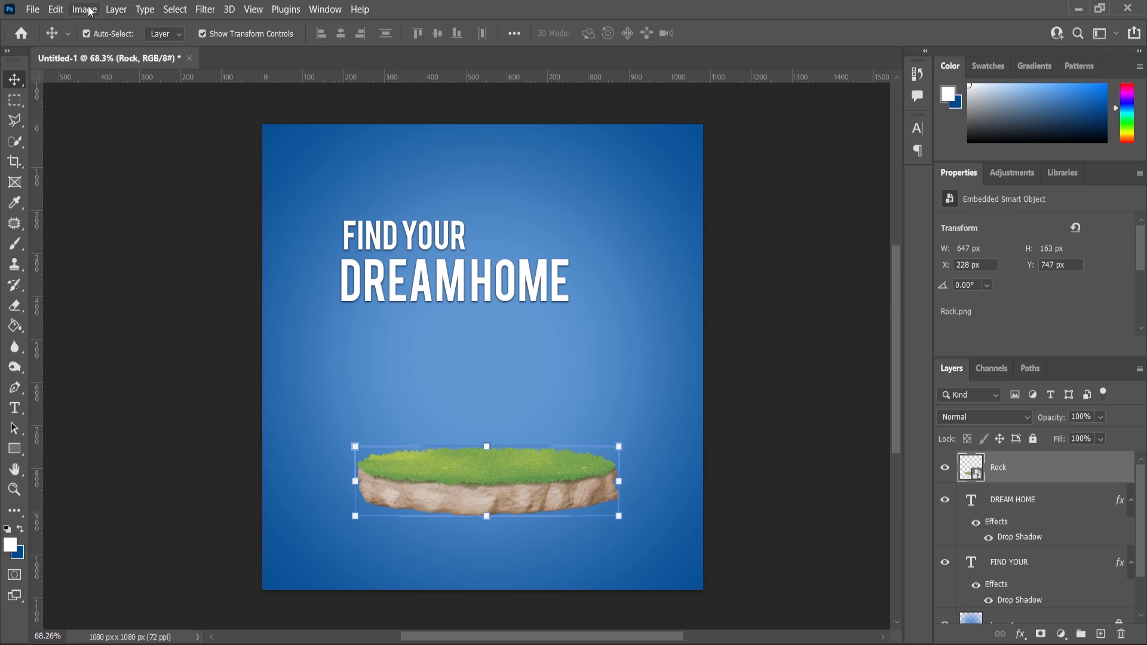
# Apply Levels to the Rock layer with midtones at 0.82 and a slightly lowered white input level
pyautogui.click(84, 10)
pyautogui.moveTo(113, 47)
pyautogui.click(257, 60)
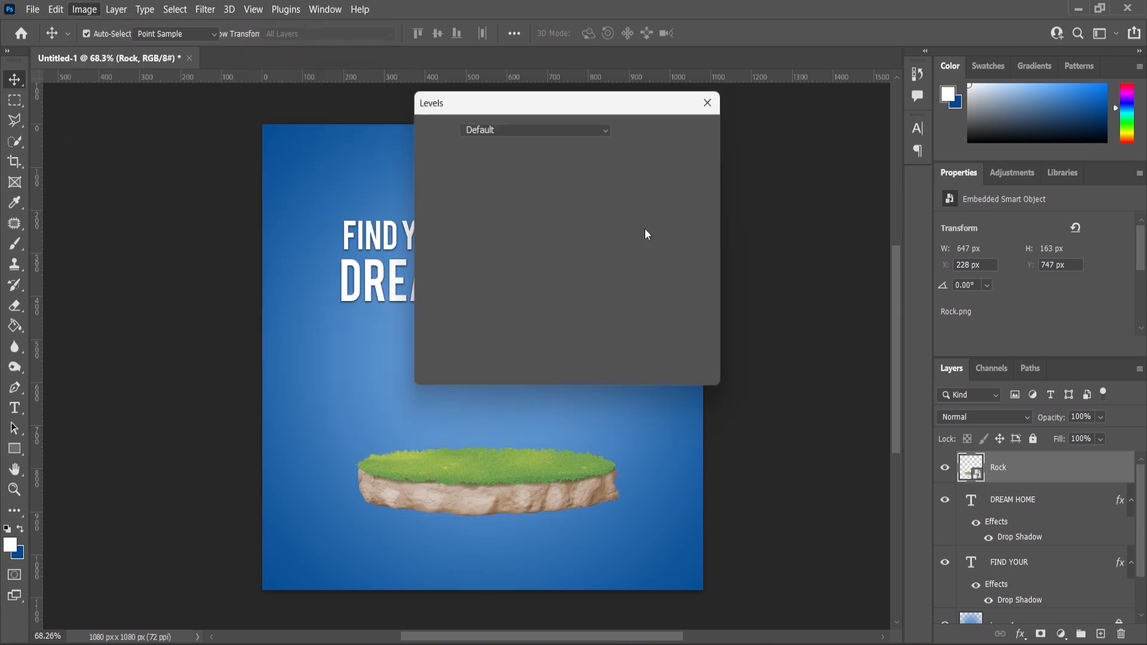
pyautogui.moveTo(532, 282); pyautogui.dragTo(542, 284)
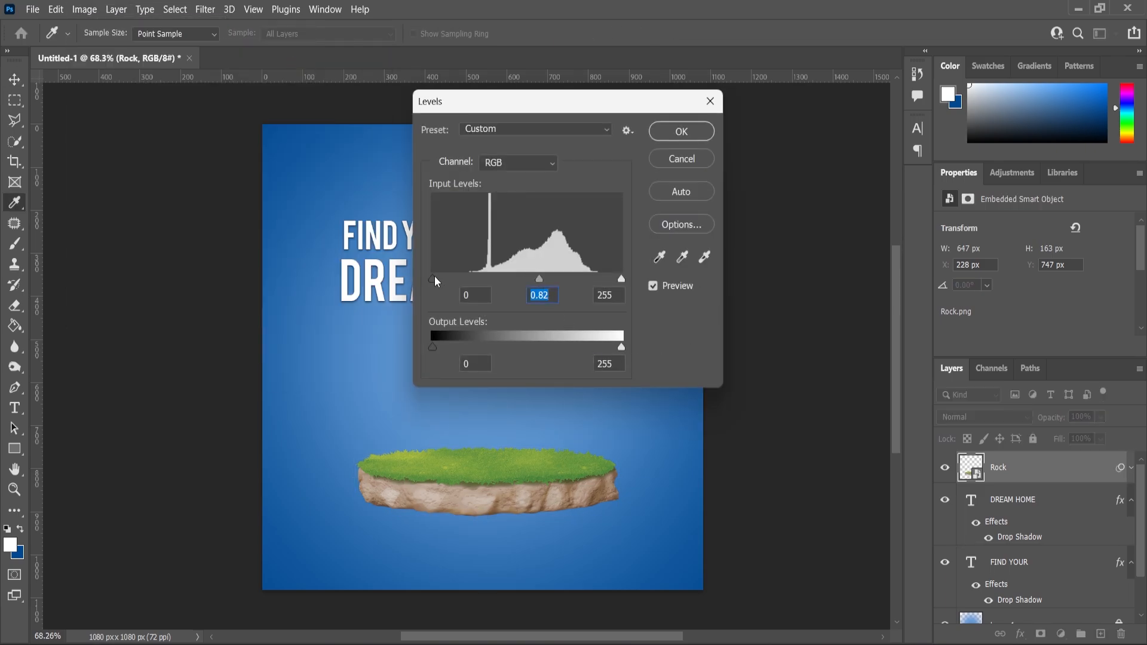
pyautogui.moveTo(622, 280); pyautogui.dragTo(615, 279)
pyautogui.click(705, 131)
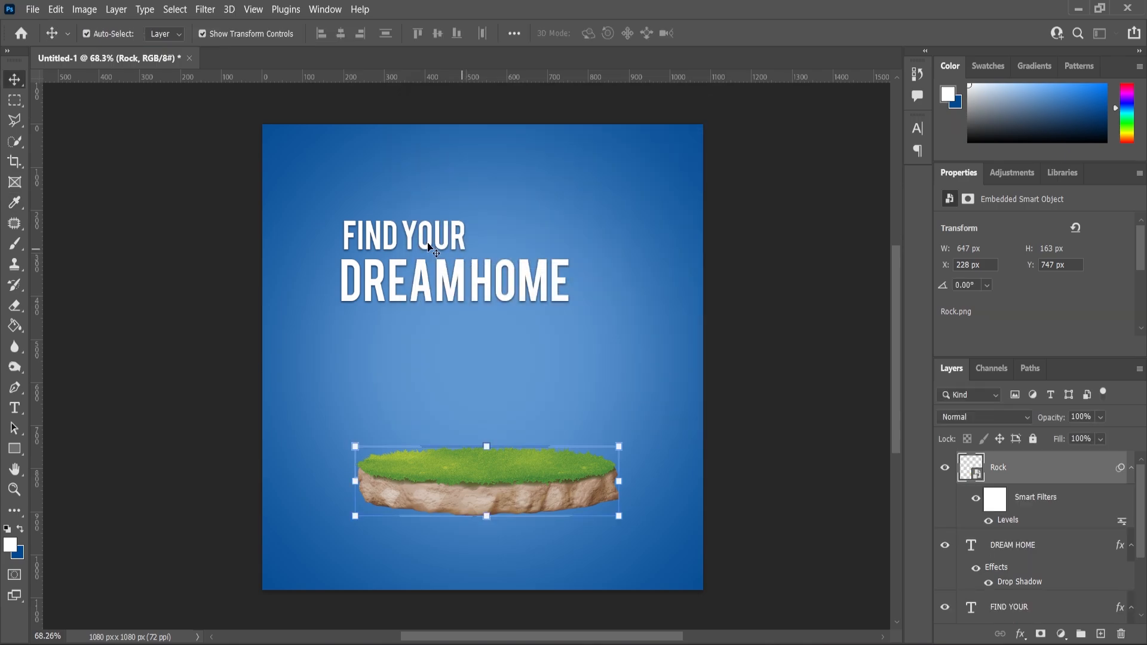
# Move the "FIND YOUR" and "DREAM HOME" lines together about 51 px higher on the canvas
pyautogui.click(427, 239)
pyautogui.click(449, 289)
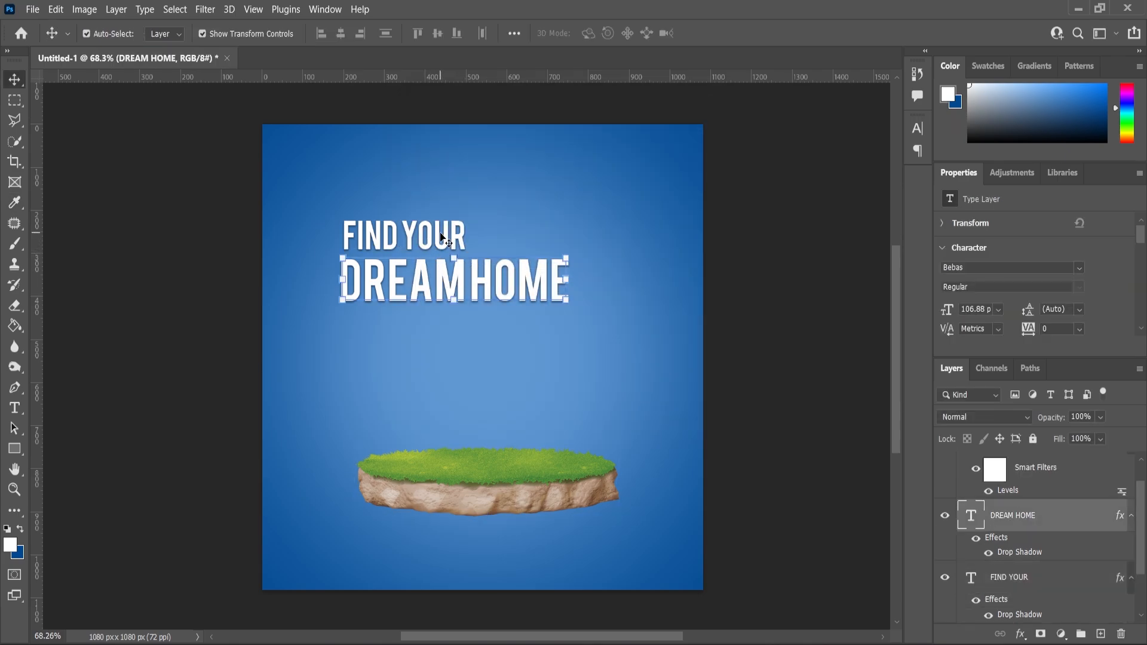
pyautogui.moveTo(449, 272); pyautogui.dragTo(449, 250)
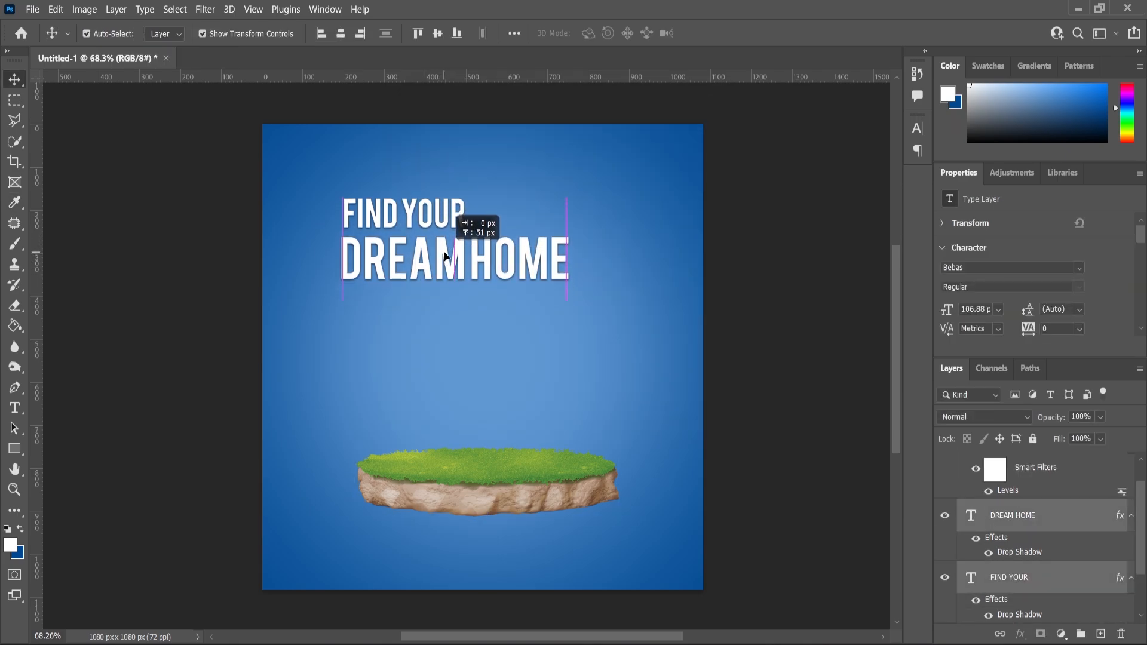
# Move the rock image lower on the canvas, to about X 217 px, Y 798 px
pyautogui.click(543, 439)
pyautogui.scroll(2, 518, 477)
pyautogui.moveTo(514, 463); pyautogui.dragTo(513, 490)
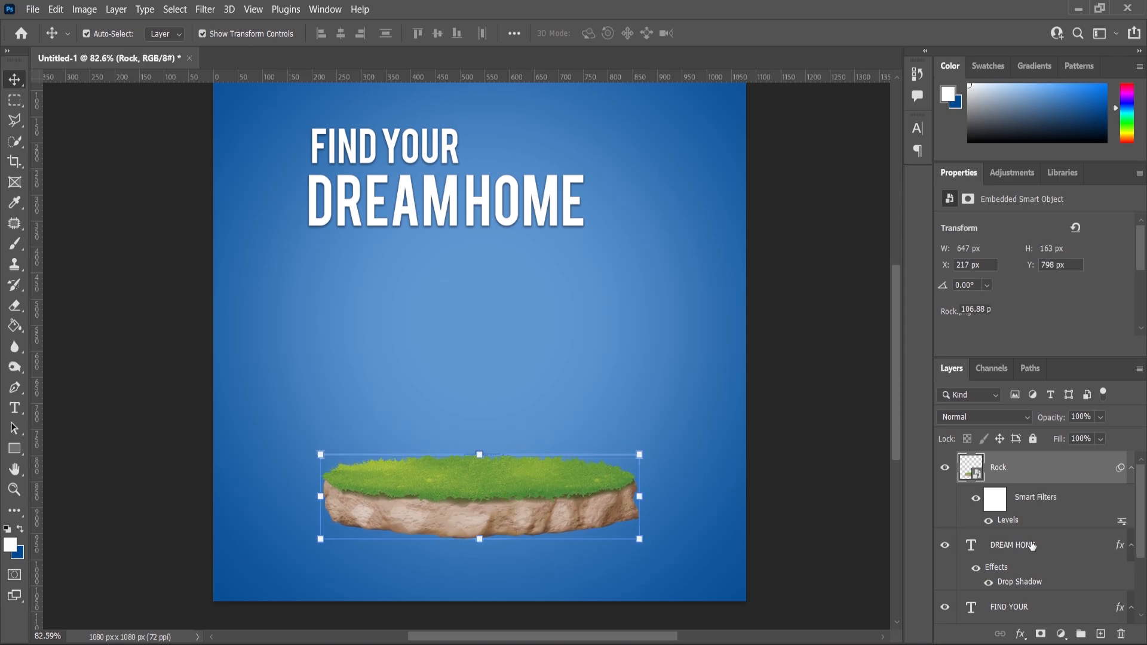
# Add an empty layer directly beneath the Rock layer and set the foreground color to black (000000) for the Brush tool
pyautogui.click(1025, 545)
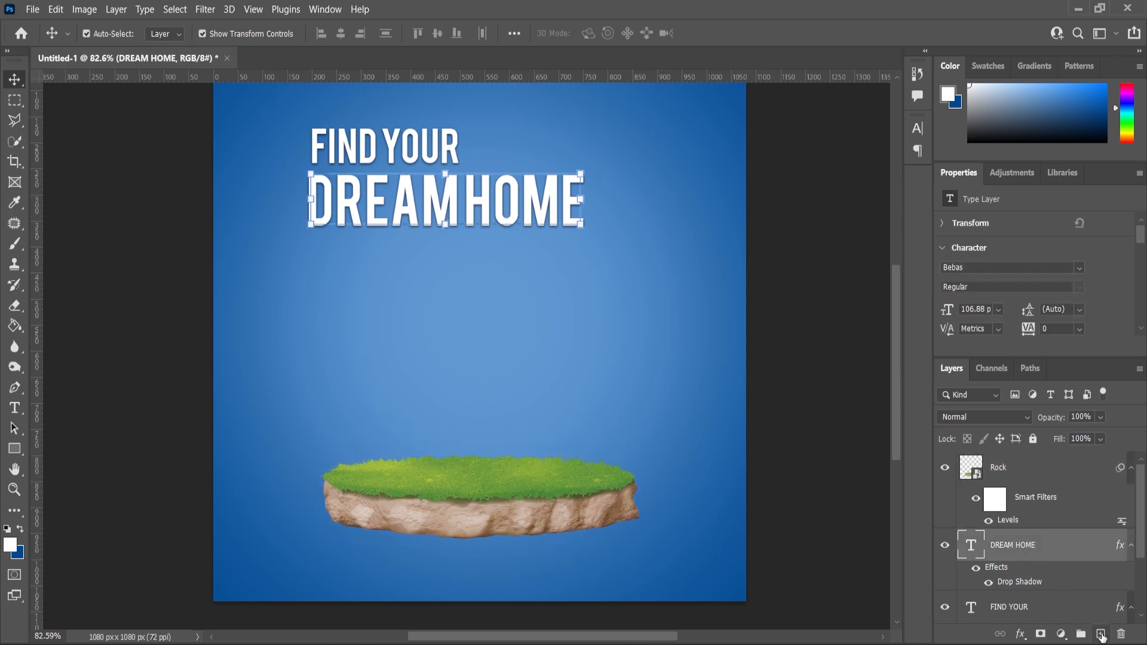
pyautogui.click(1101, 635)
pyautogui.press('b')
pyautogui.rightClick(468, 338)
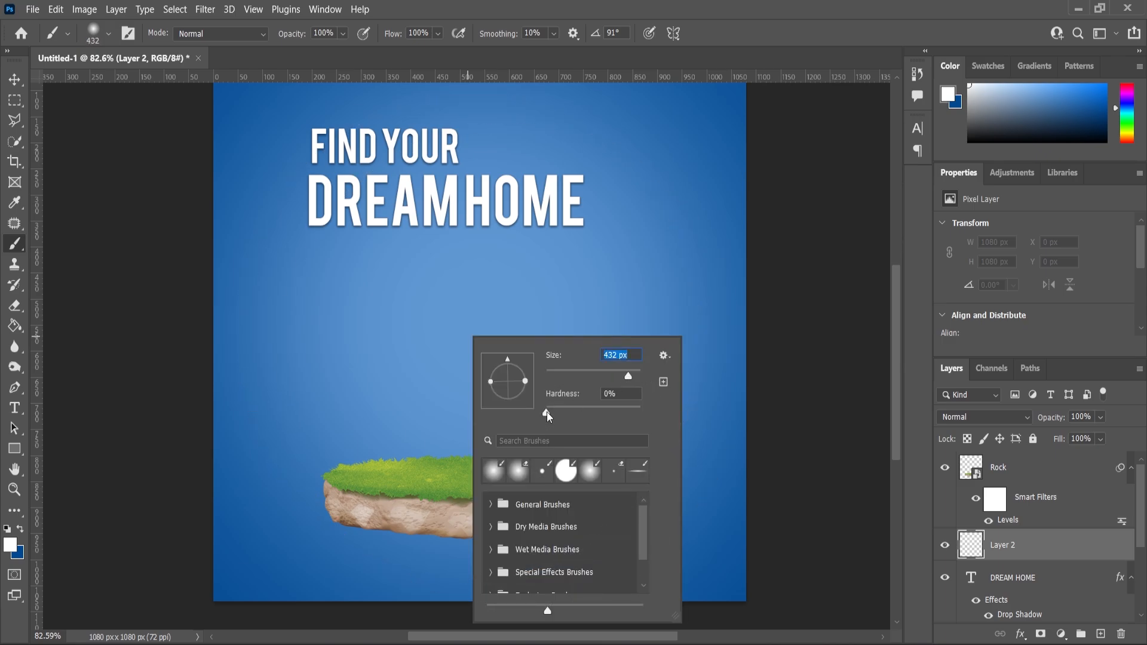
pyautogui.click(11, 546)
pyautogui.moveTo(860, 343); pyautogui.dragTo(733, 420)
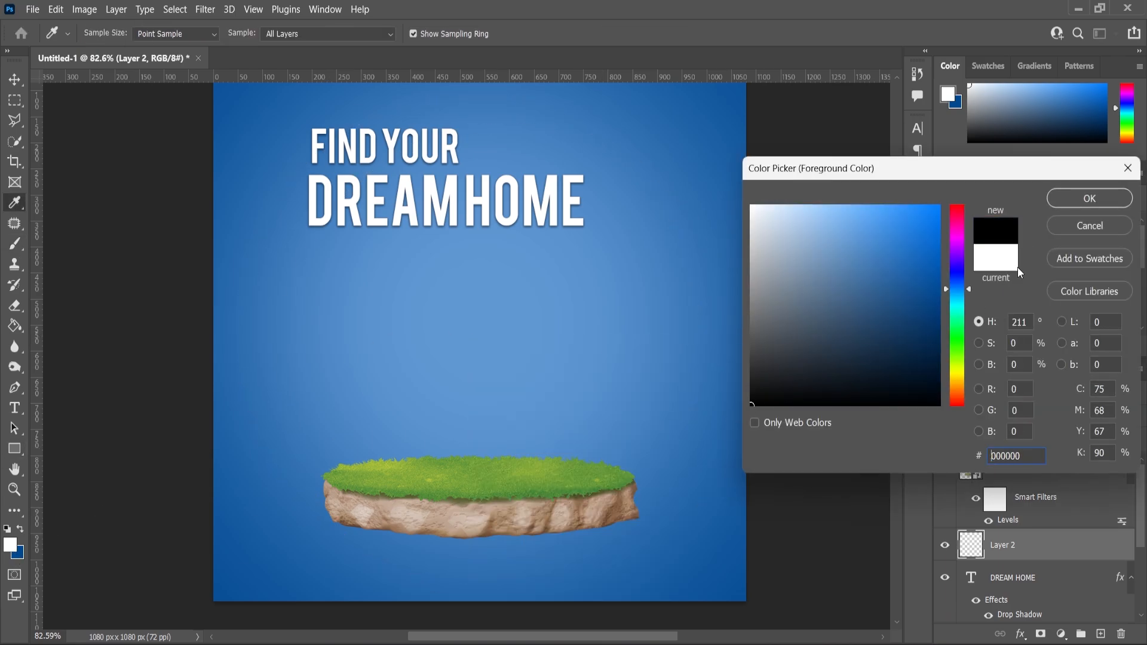
pyautogui.press('Return')
# Flatten the soft brush tip to a thin 0° ellipse and paint a shadow under the rock, enlarging the brush from 432 to 700 px
pyautogui.rightClick(635, 353)
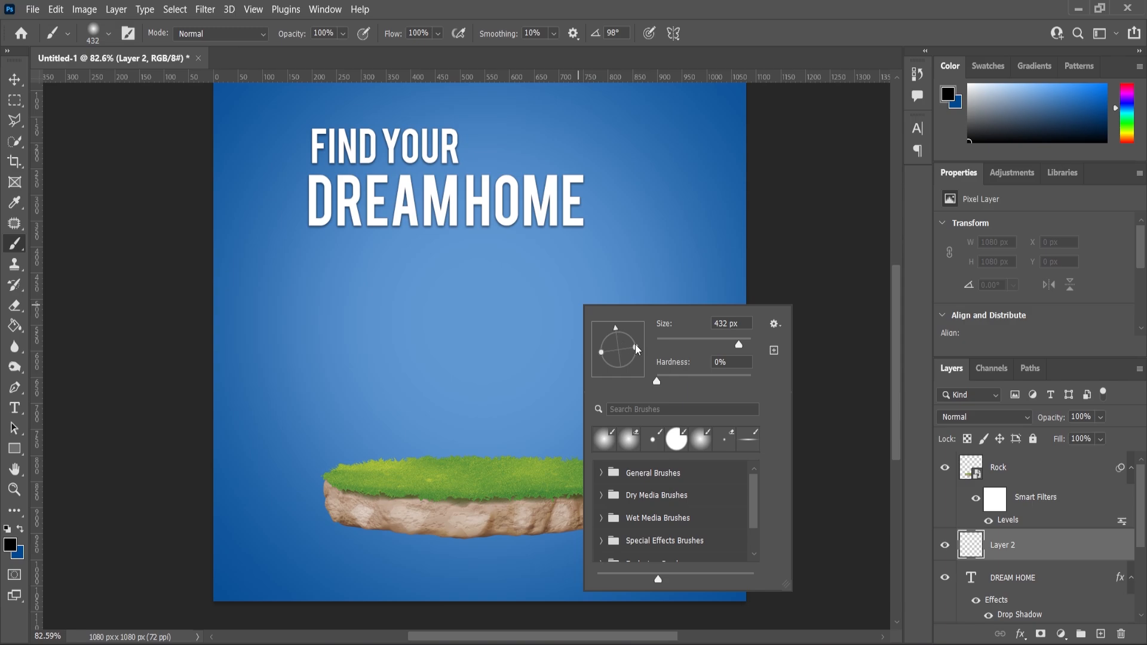
pyautogui.moveTo(625, 367); pyautogui.dragTo(620, 357)
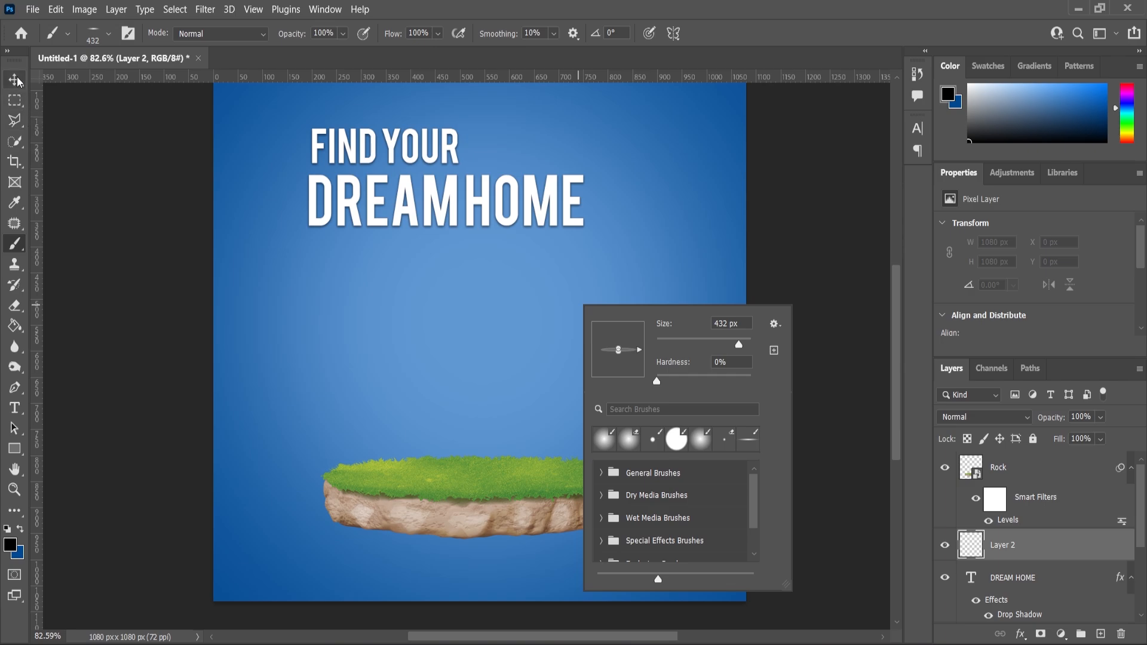
pyautogui.click(485, 534)
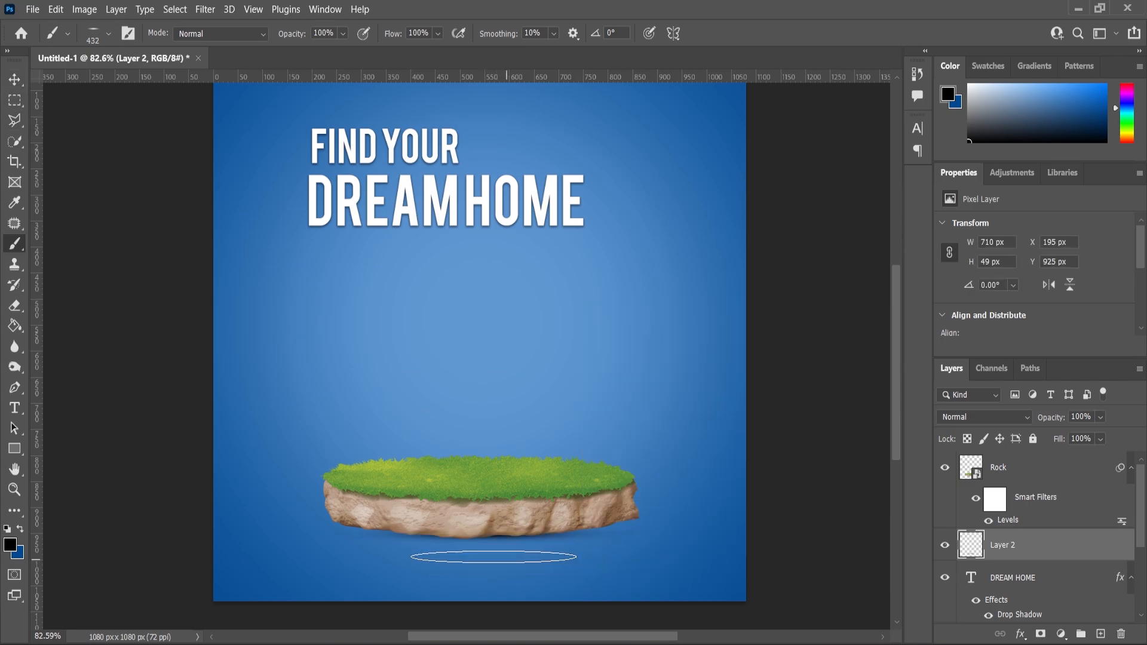
pyautogui.press(']')
pyautogui.press(']')
pyautogui.press(']')
pyautogui.click(479, 535)
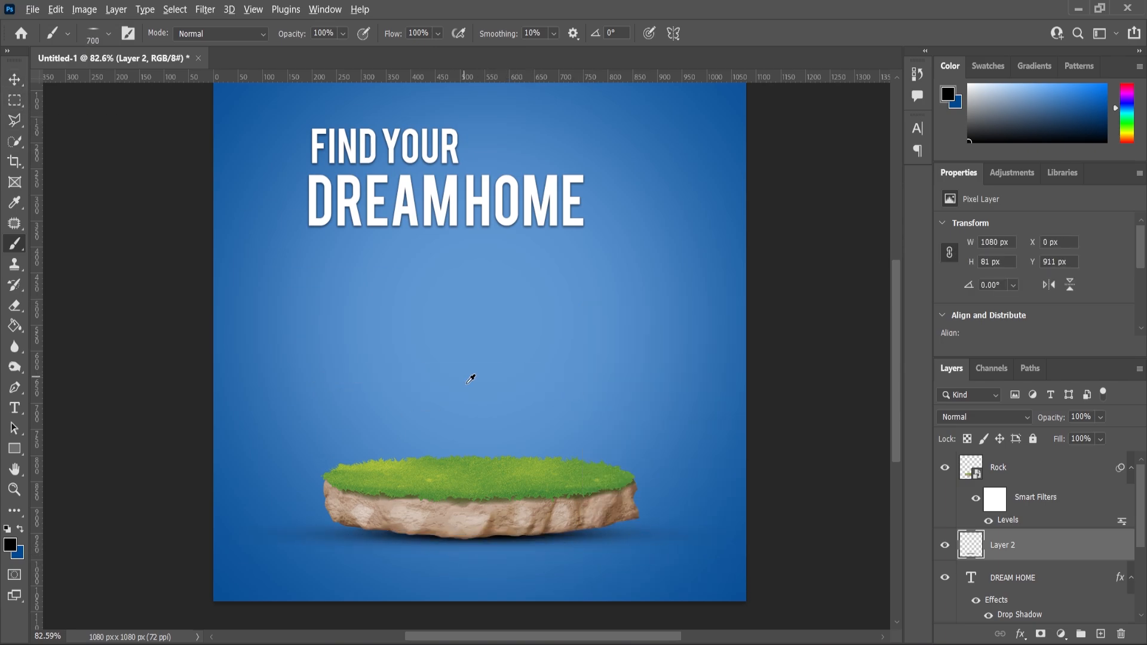
# Lower the opacity of the rock's shadow layer to 90% and compare the design with the shadow hidden and shown
pyautogui.scroll(-2, 469, 379)
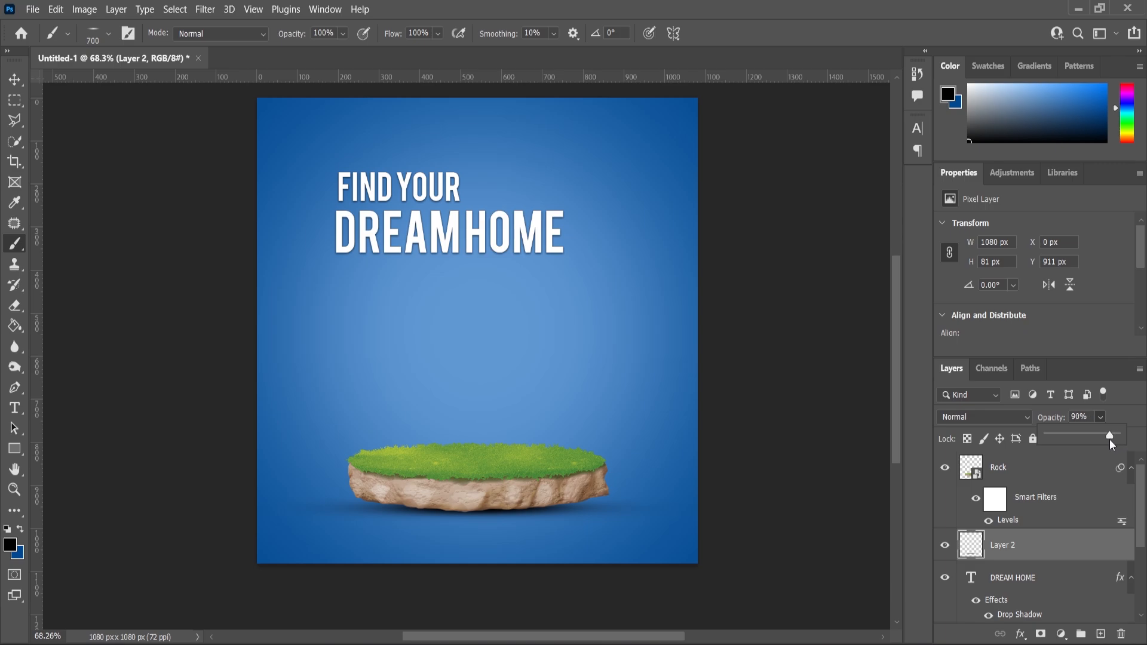
pyautogui.click(945, 547)
pyautogui.click(945, 546)
pyautogui.scroll(-2, 450, 407)
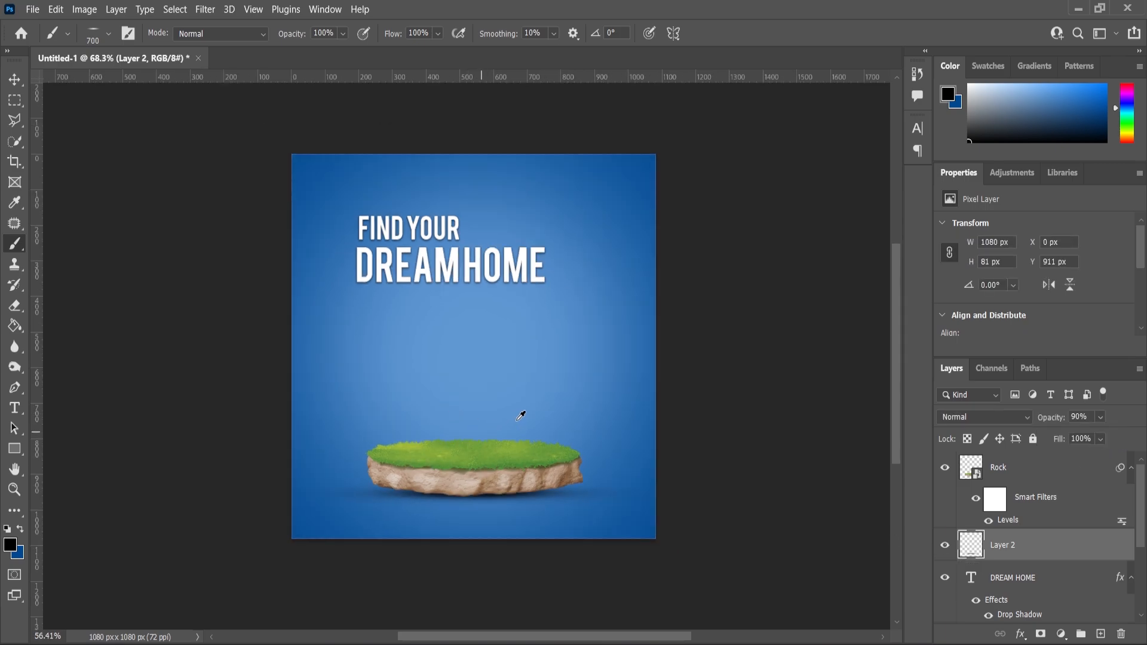
pyautogui.scroll(2, 522, 414)
pyautogui.click(14, 80)
pyautogui.click(106, 219)
pyautogui.scroll(-2, 508, 385)
pyautogui.scroll(2, 514, 385)
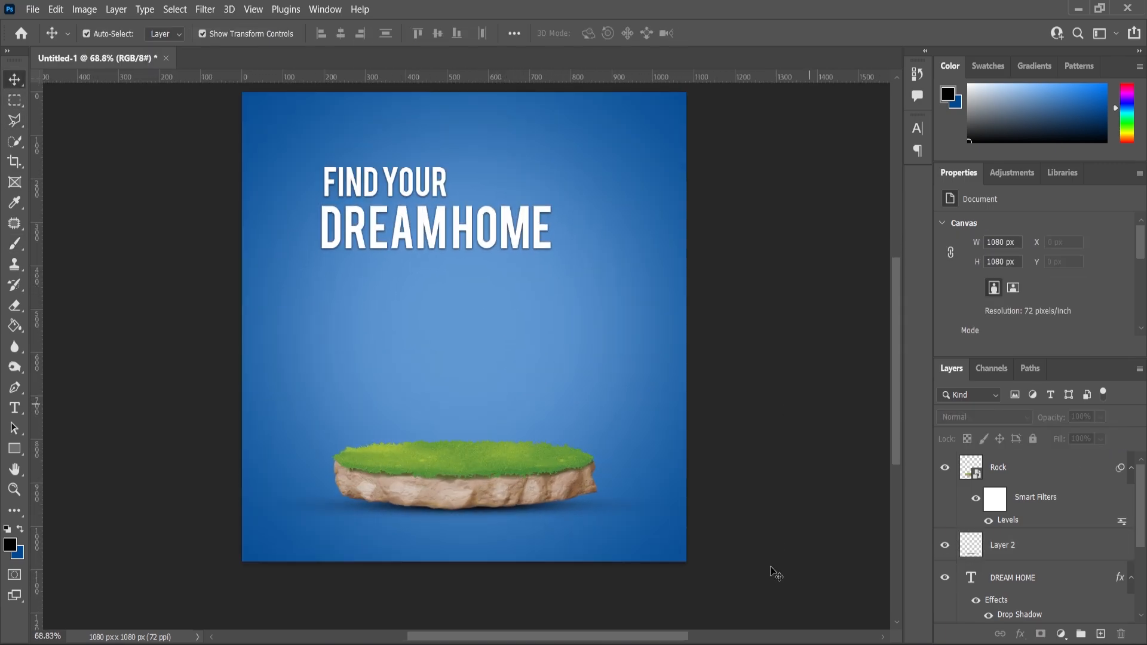
# Place the House image from New folder (16), scaled to about 702 px wide, over the grass of the rock
pyautogui.moveTo(640, 641)
pyautogui.click(640, 585)
pyautogui.moveTo(250, 166); pyautogui.dragTo(508, 385)
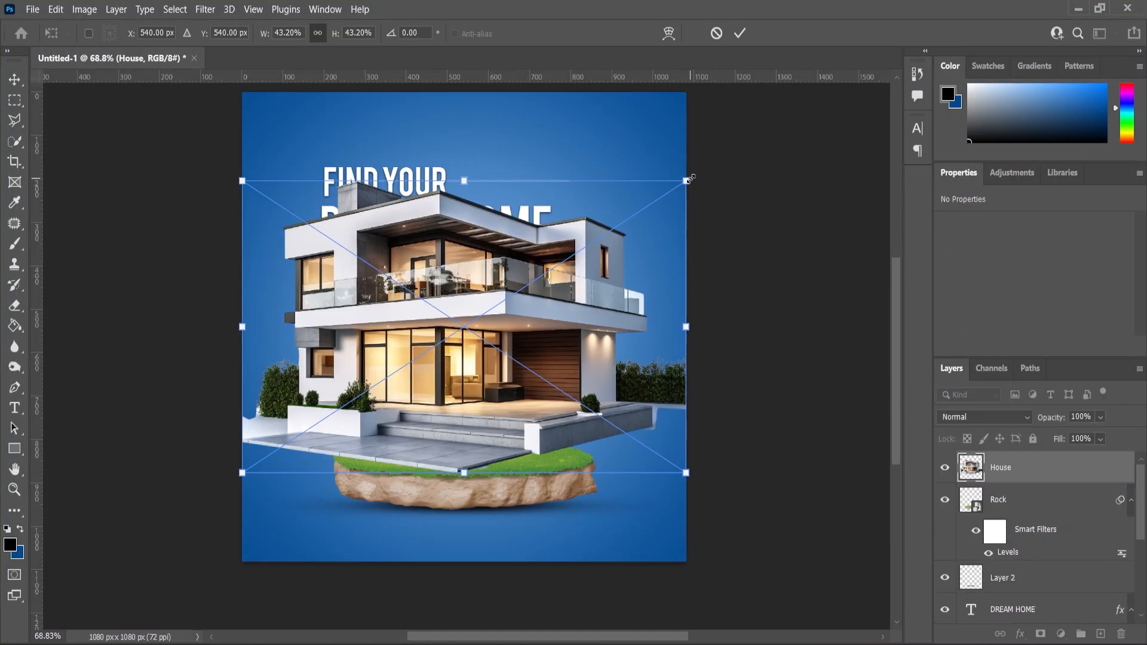
pyautogui.moveTo(688, 178); pyautogui.dragTo(612, 273)
pyautogui.press('Return')
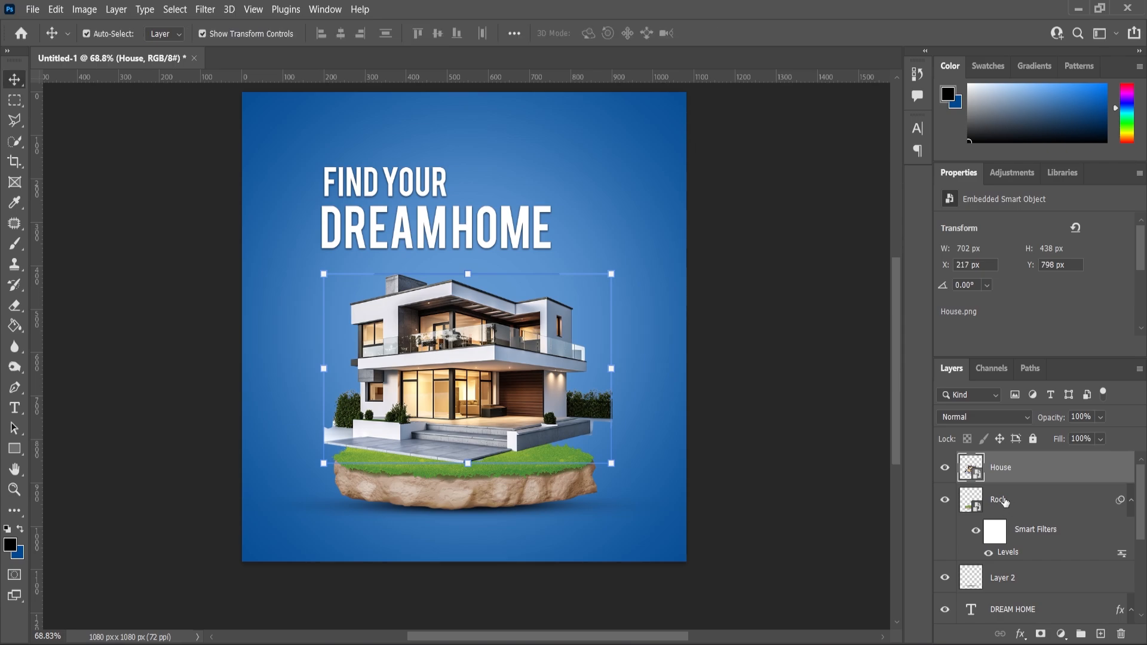
# Scale the Rock layer and its shadow layer together to about 136.82% around their center
pyautogui.click(1005, 503)
pyautogui.keyDown('shift'); pyautogui.click(1008, 582); pyautogui.keyUp('shift')
pyautogui.click(685, 441)
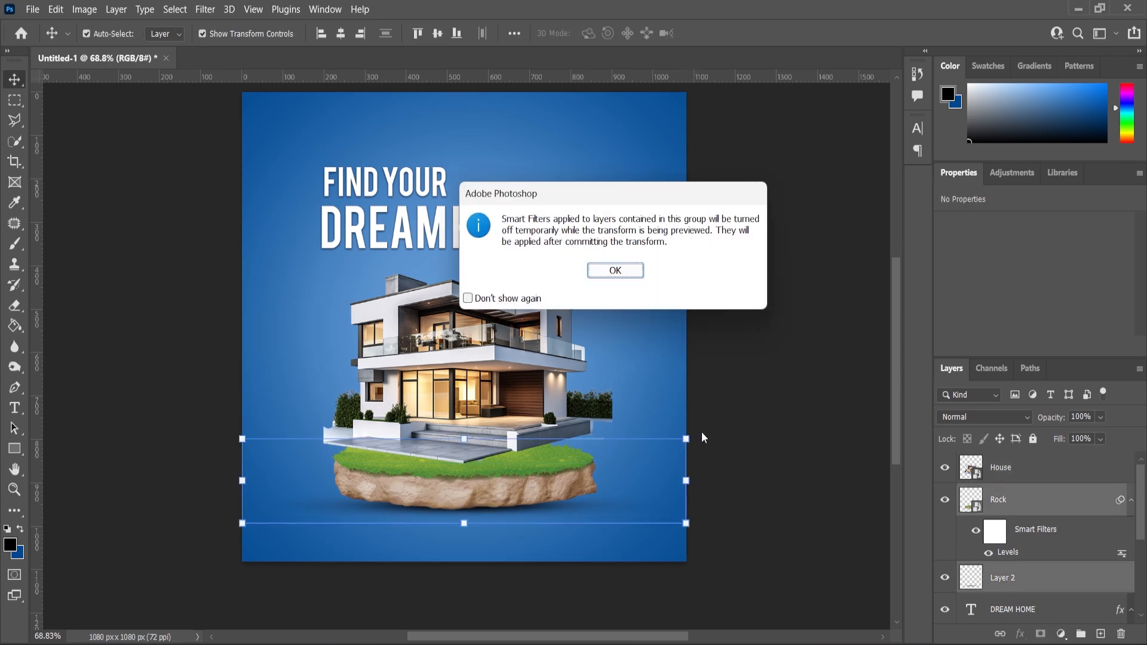
pyautogui.click(615, 271)
pyautogui.moveTo(688, 438); pyautogui.dragTo(768, 394)
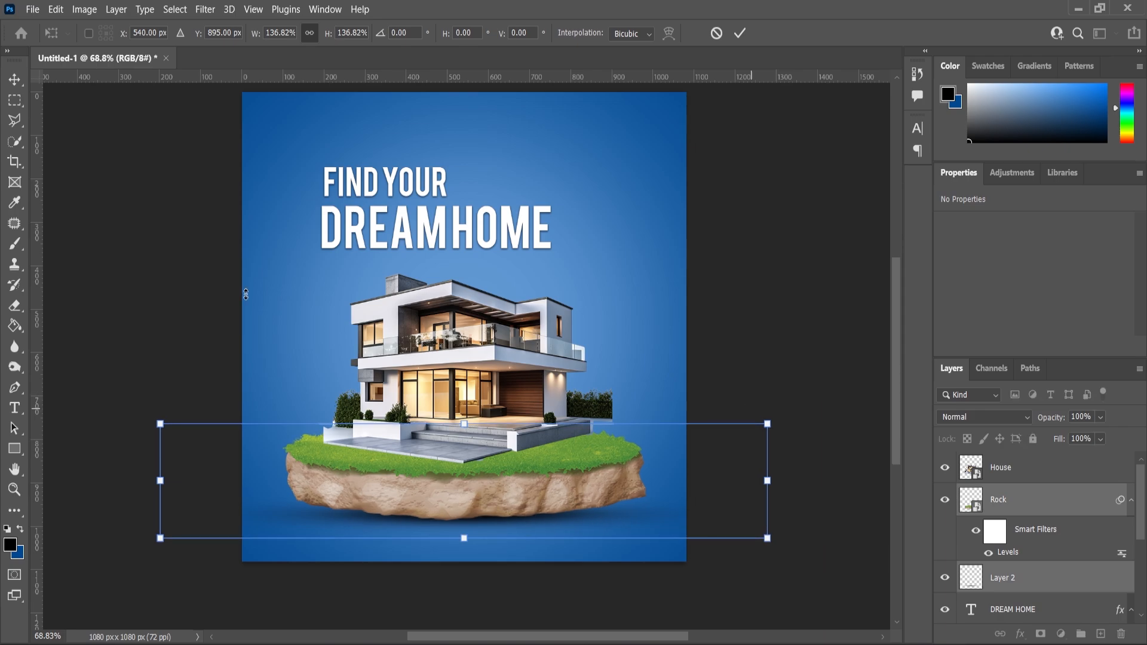
pyautogui.press('Return')
# Scale the house down to about 657 px wide and seat it on the grass at about X 232 px, Y 464 px
pyautogui.click(61, 141)
pyautogui.click(483, 361)
pyautogui.moveTo(612, 276); pyautogui.dragTo(611, 289)
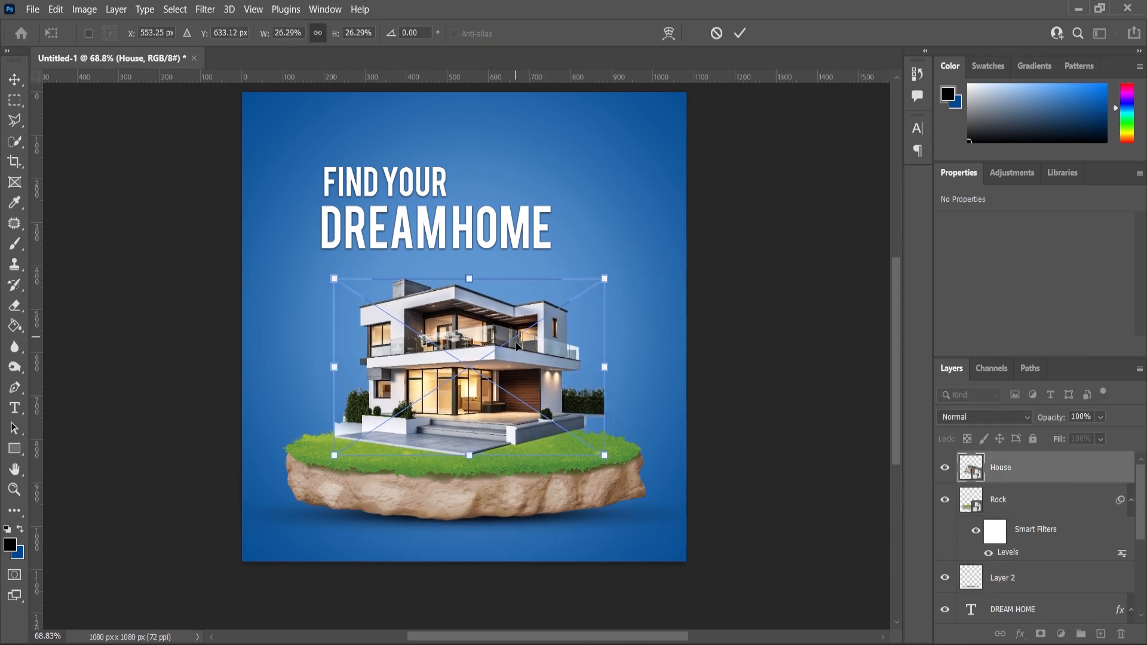
pyautogui.moveTo(517, 345); pyautogui.dragTo(520, 354)
pyautogui.click(14, 87)
pyautogui.click(614, 300)
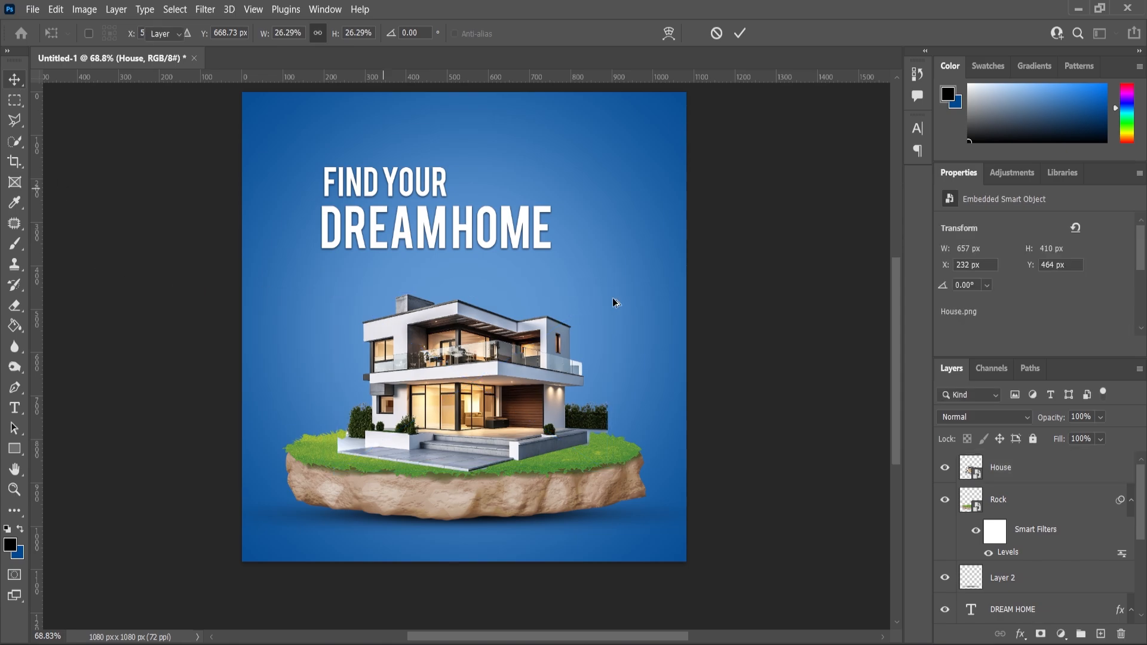
# Add another empty layer between the Rock layer and its shadow layer
pyautogui.scroll(3, 612, 301)
pyautogui.scroll(-2, 439, 221)
pyautogui.scroll(4, 452, 450)
pyautogui.click(506, 457)
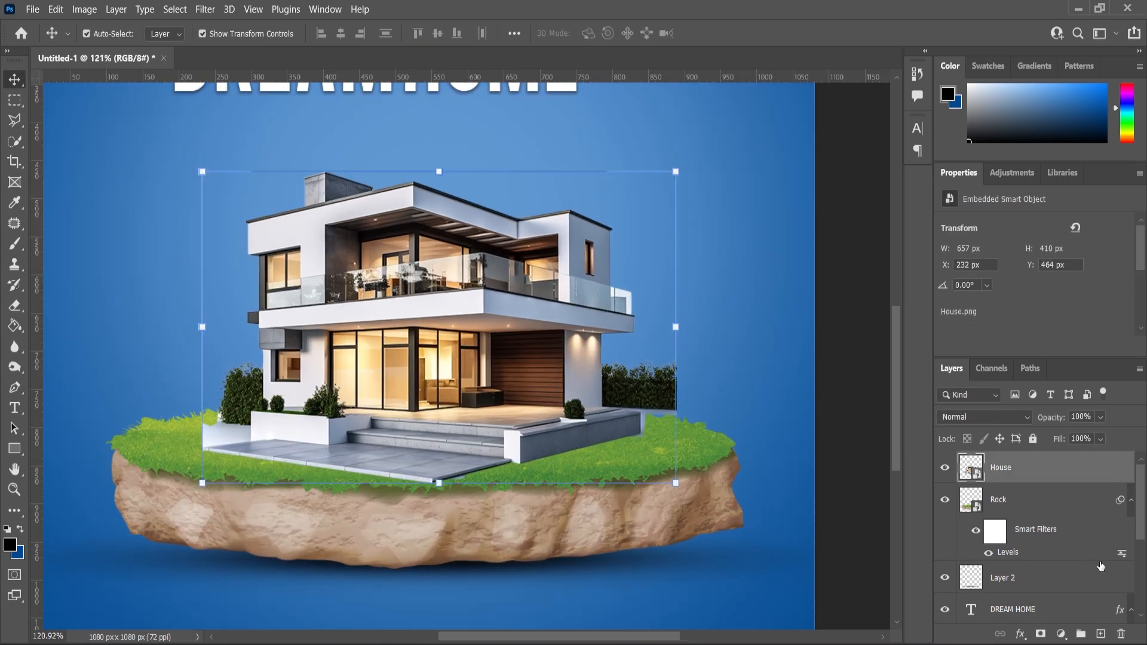
pyautogui.click(1015, 511)
pyautogui.click(1025, 582)
pyautogui.click(1101, 633)
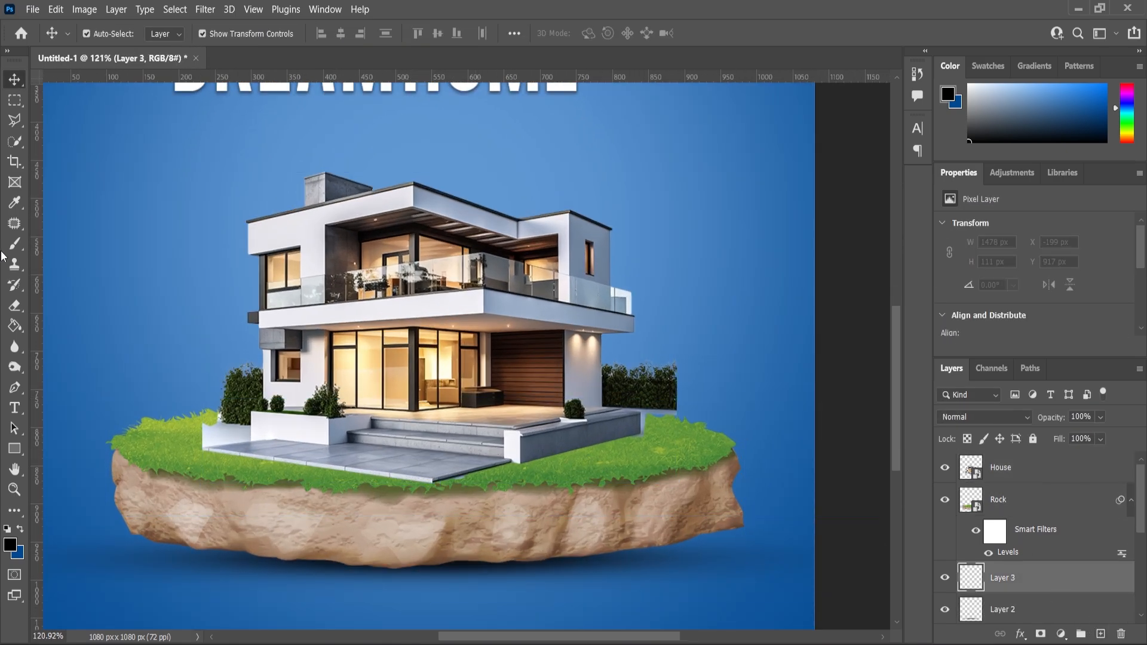
# Move the new layer above Rock and paint a flat black shadow with the 700 px brush under the house's base
pyautogui.press('b')
pyautogui.scroll(2, 268, 402)
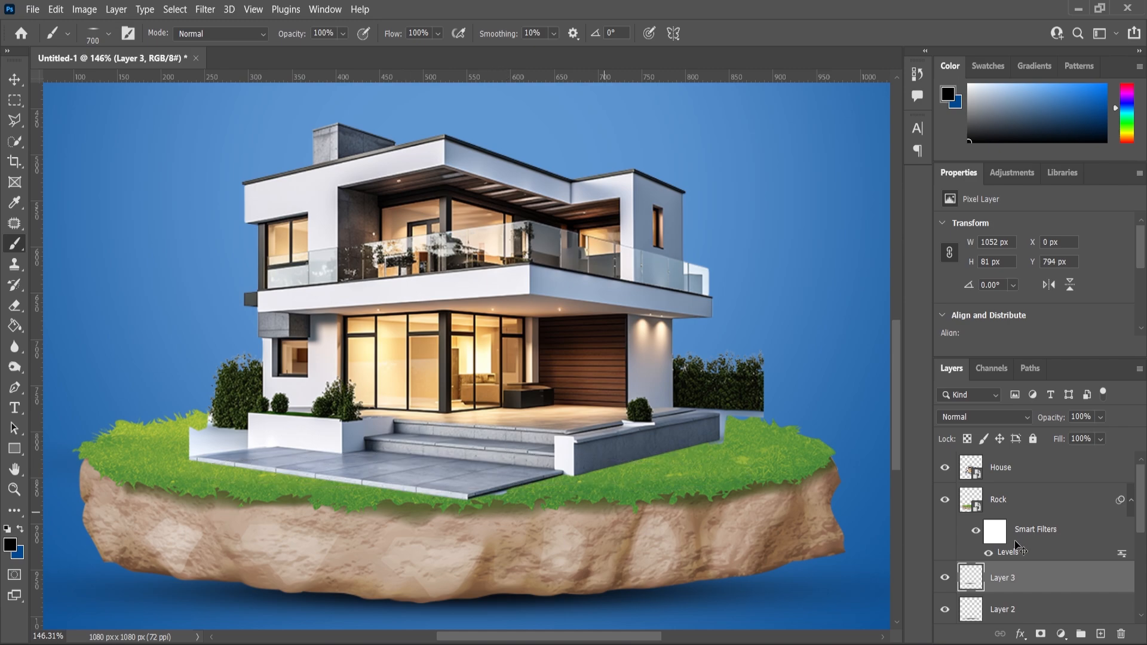
pyautogui.moveTo(1004, 591); pyautogui.dragTo(1003, 485)
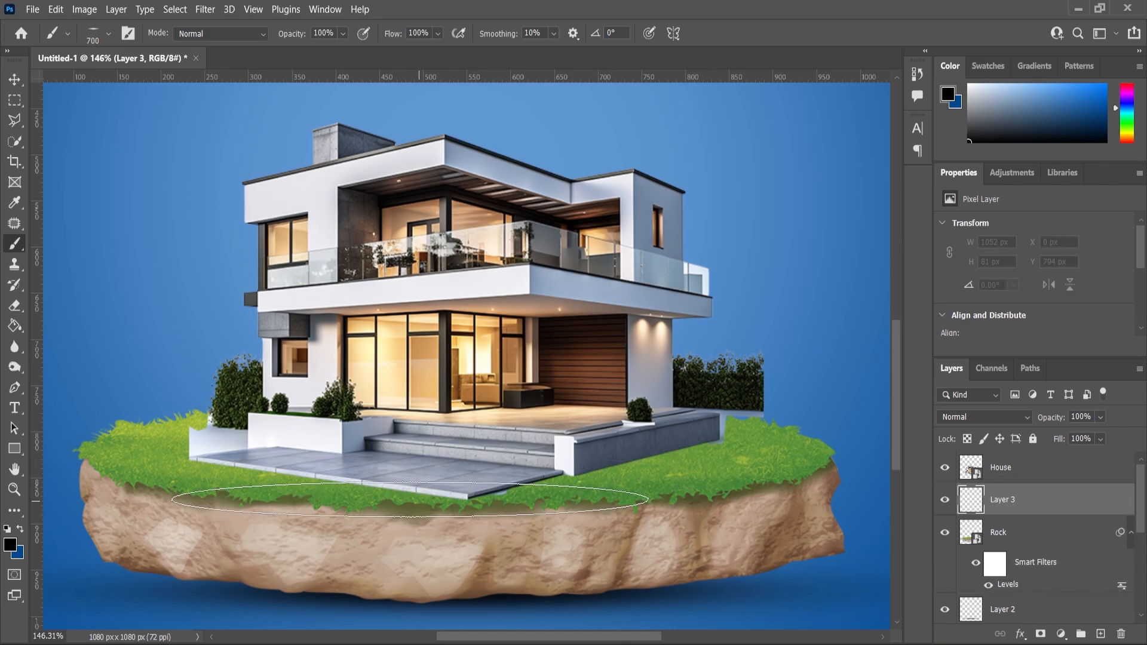
pyautogui.click(499, 458)
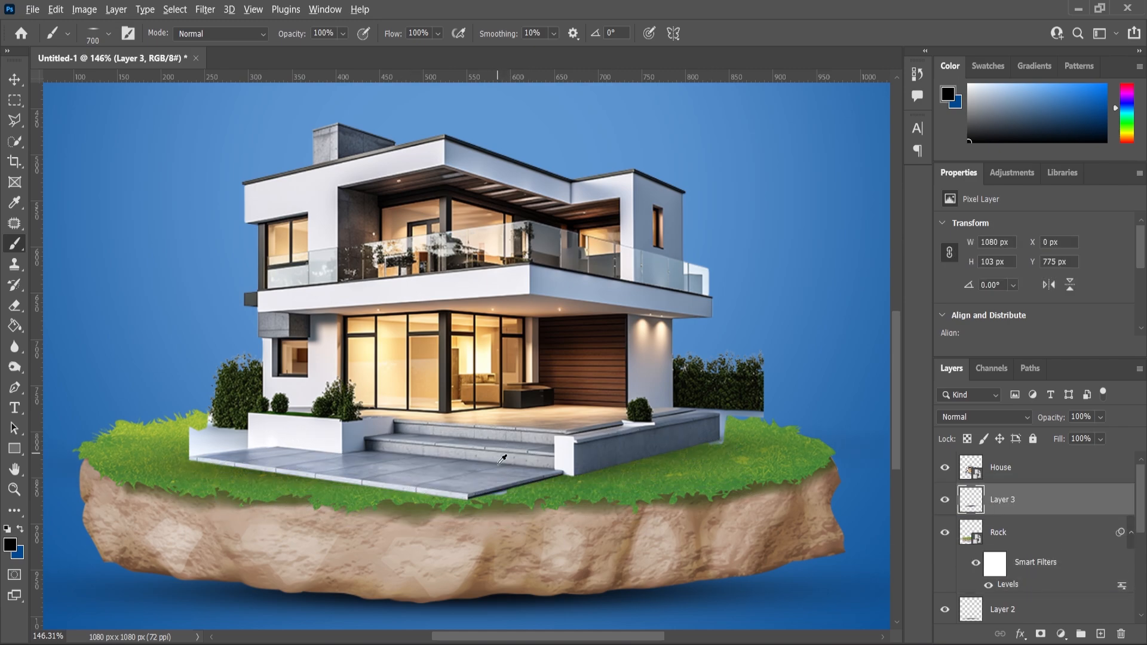
# Apply Levels to the House layer with slightly darker midtones and a slightly raised black input level
pyautogui.scroll(-6, 494, 485)
pyautogui.press('v')
pyautogui.click(423, 333)
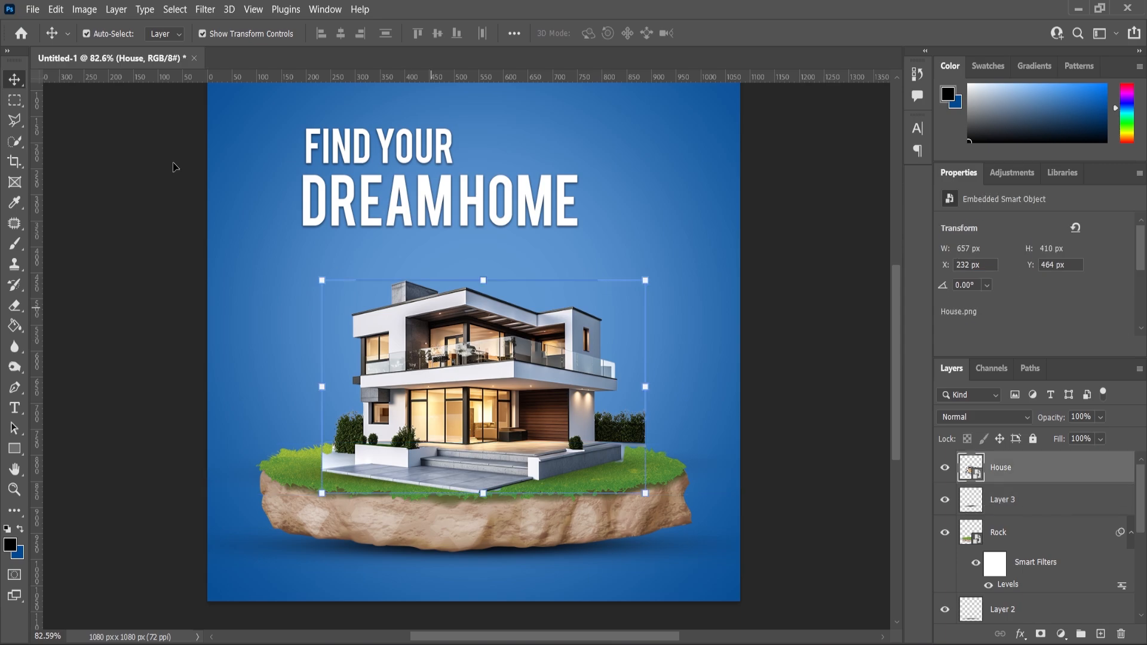
pyautogui.click(86, 12)
pyautogui.moveTo(112, 48)
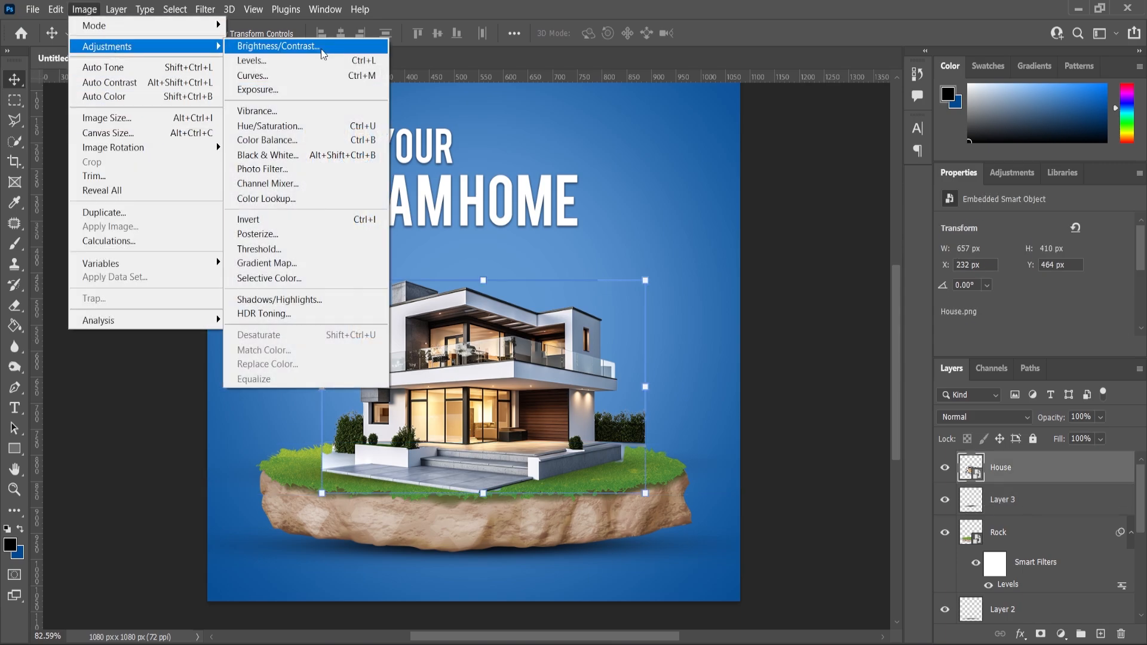
pyautogui.click(251, 60)
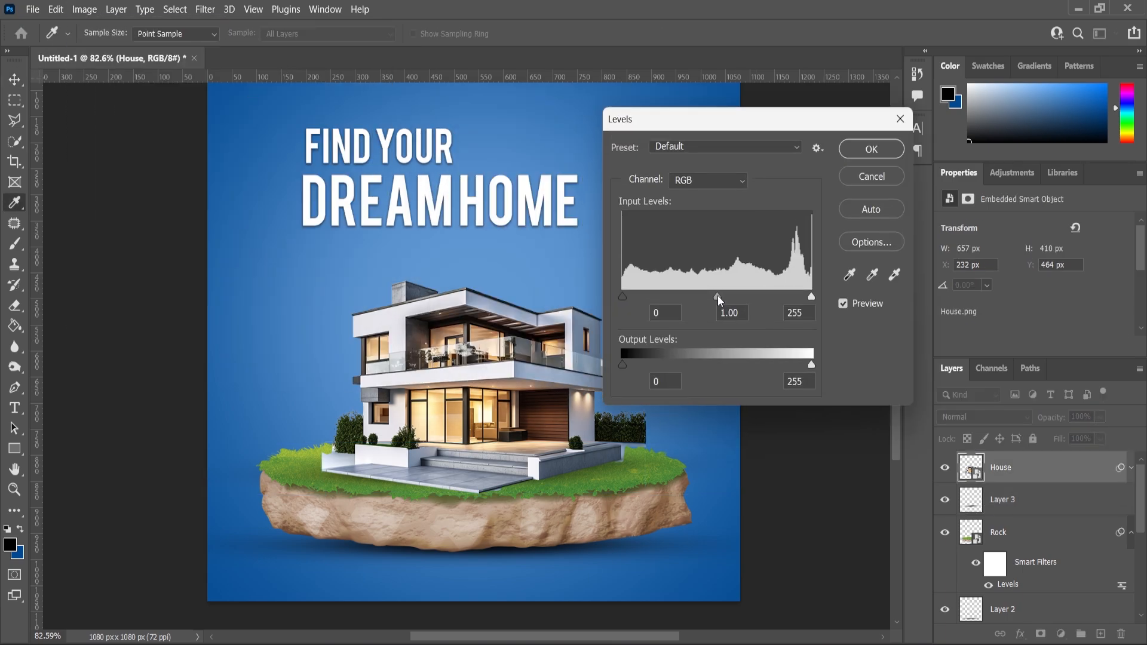
pyautogui.moveTo(718, 296); pyautogui.dragTo(722, 302)
pyautogui.moveTo(623, 297); pyautogui.dragTo(625, 297)
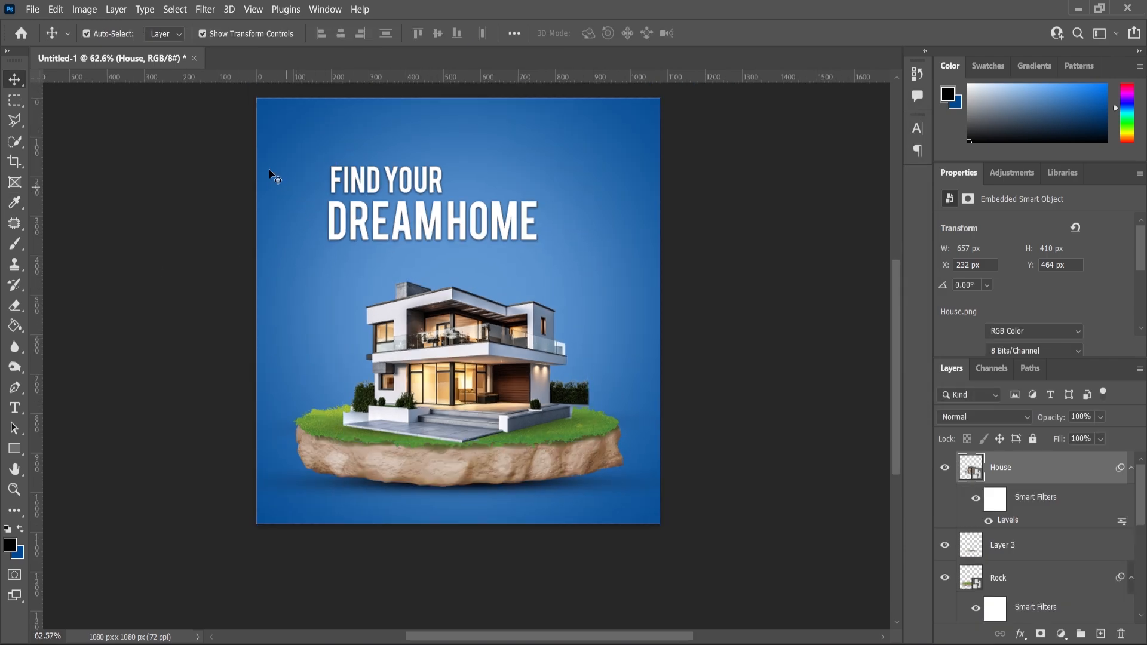
# Move both headline lines up a little to leave more room above the house
pyautogui.moveTo(263, 163); pyautogui.dragTo(409, 215)
pyautogui.keyDown('shift'); pyautogui.click(408, 220); pyautogui.keyUp('shift')
# Enlarge the house to about 27.72% scale, keeping its base in place on the grass
pyautogui.click(546, 352)
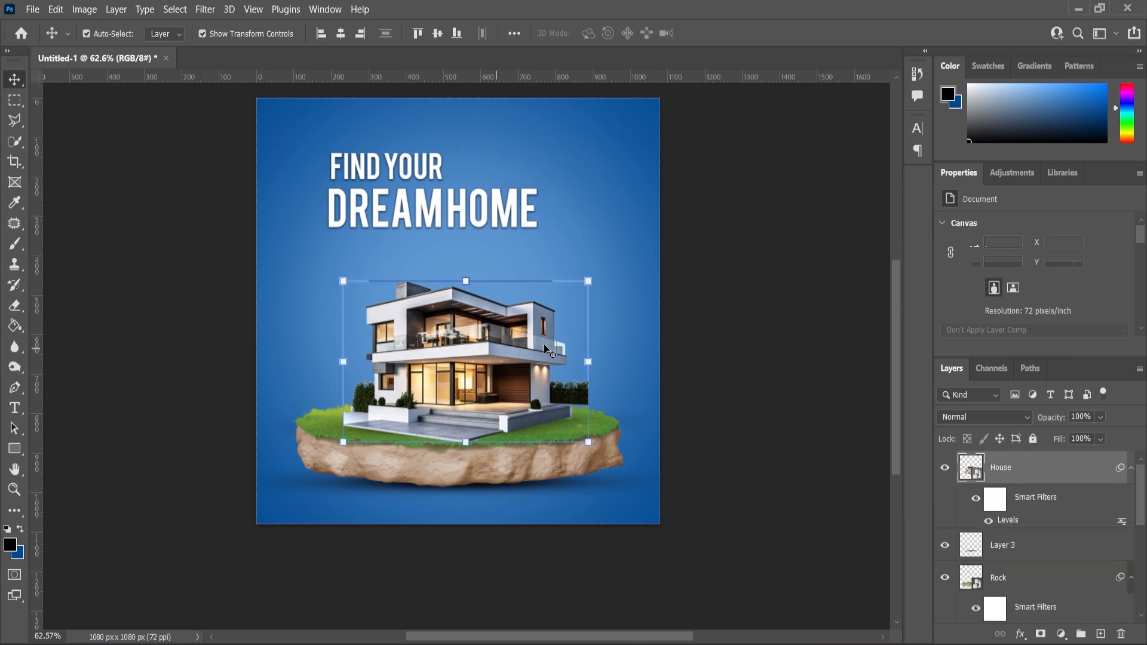
pyautogui.scroll(2, 547, 353)
pyautogui.hotkey('ctrl', 't')
pyautogui.click(614, 267)
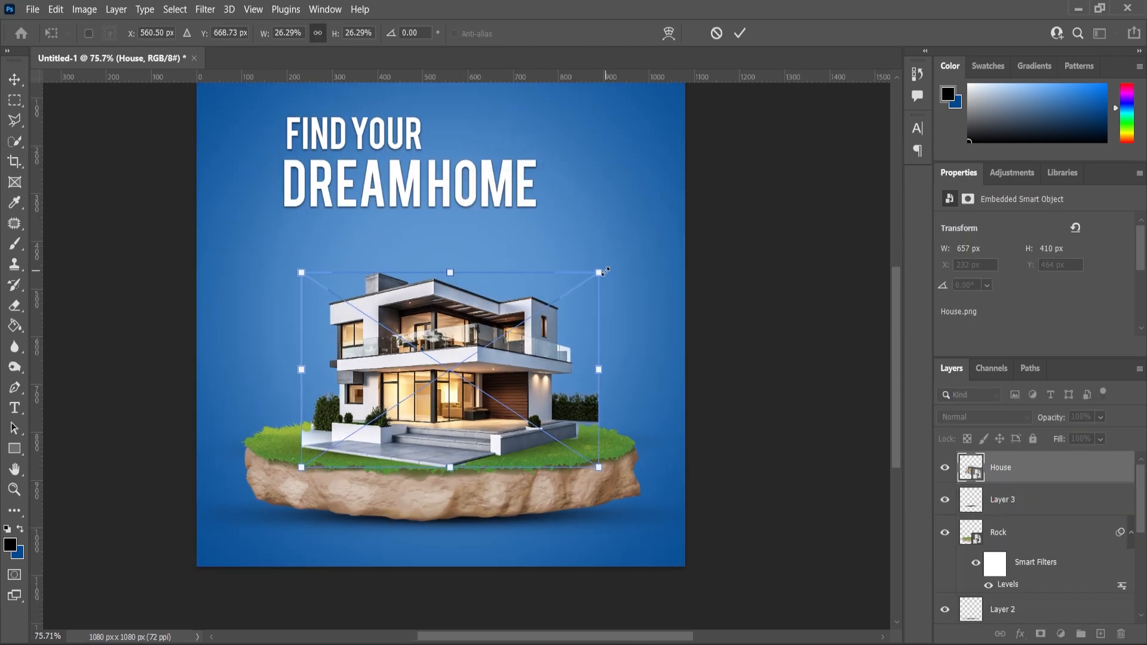
pyautogui.moveTo(605, 272)
pyautogui.mouseDown()
pyautogui.moveTo(612, 250)
pyautogui.moveTo(606, 261)
pyautogui.mouseUp()
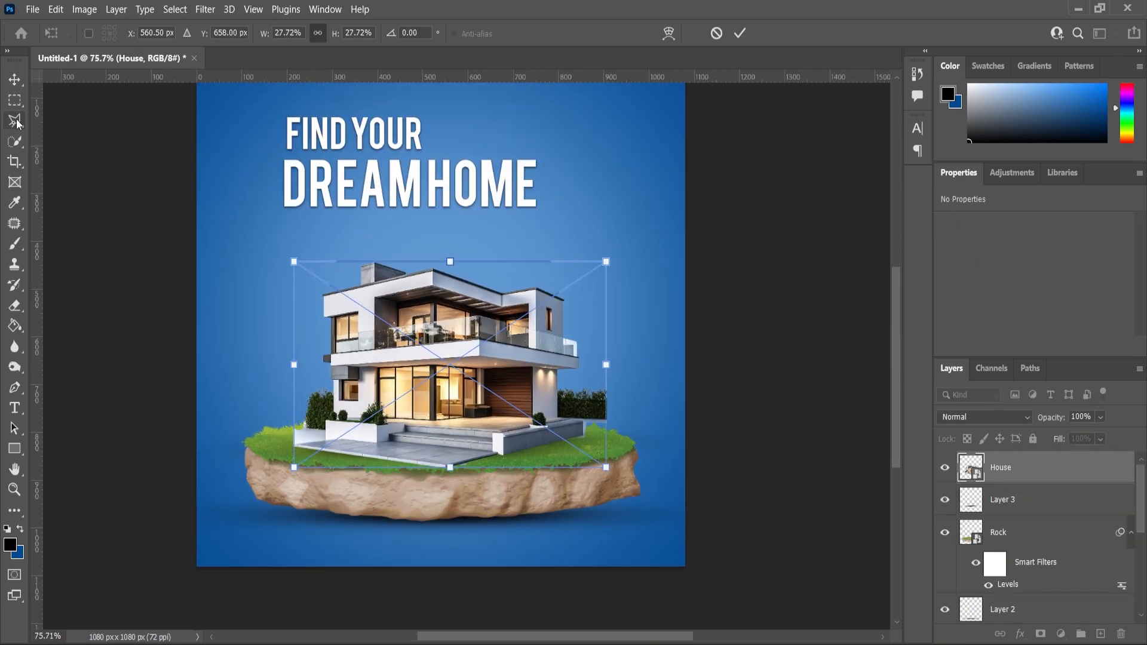
pyautogui.click(16, 83)
pyautogui.scroll(-3, 399, 232)
pyautogui.click(795, 552)
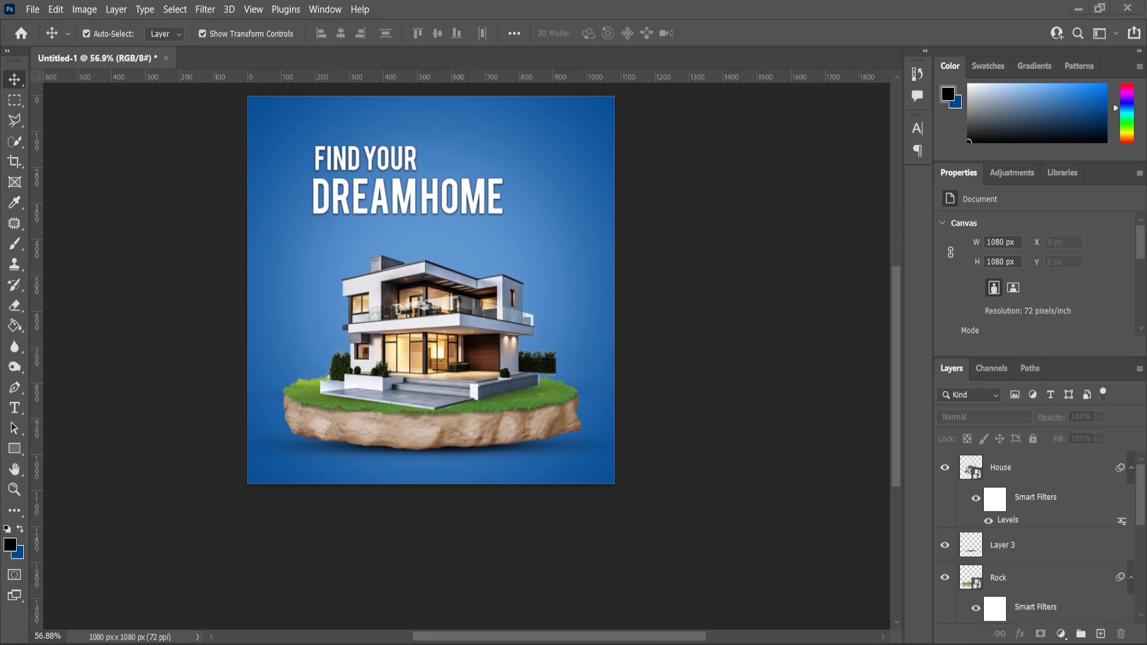
# Place the pngwing.coms birds image, scaled to about 374 px wide, above the house at about X 524 px, Y 334 px
pyautogui.hotkey('alt', 'Tab')
pyautogui.moveTo(416, 191); pyautogui.dragTo(427, 329)
pyautogui.moveTo(468, 286); pyautogui.dragTo(531, 246)
pyautogui.click(15, 80)
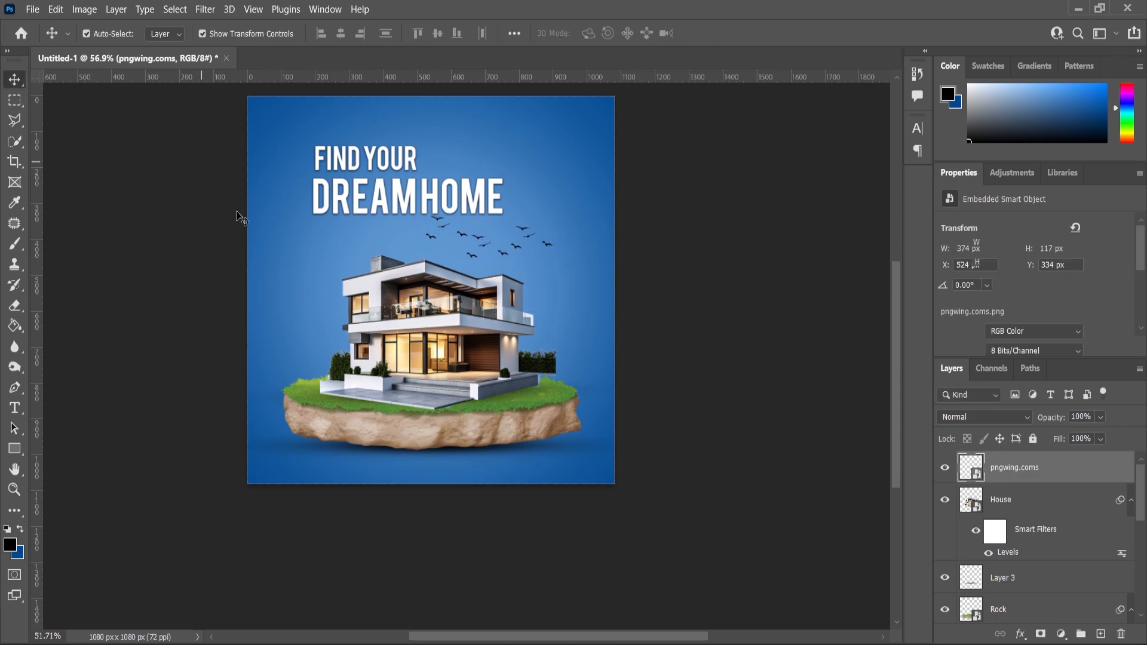
pyautogui.click(238, 213)
pyautogui.scroll(-3, 384, 287)
pyautogui.scroll(6, 517, 338)
pyautogui.scroll(-3, 504, 330)
pyautogui.scroll(1, 454, 289)
pyautogui.scroll(-1, 451, 281)
pyautogui.scroll(4, 429, 216)
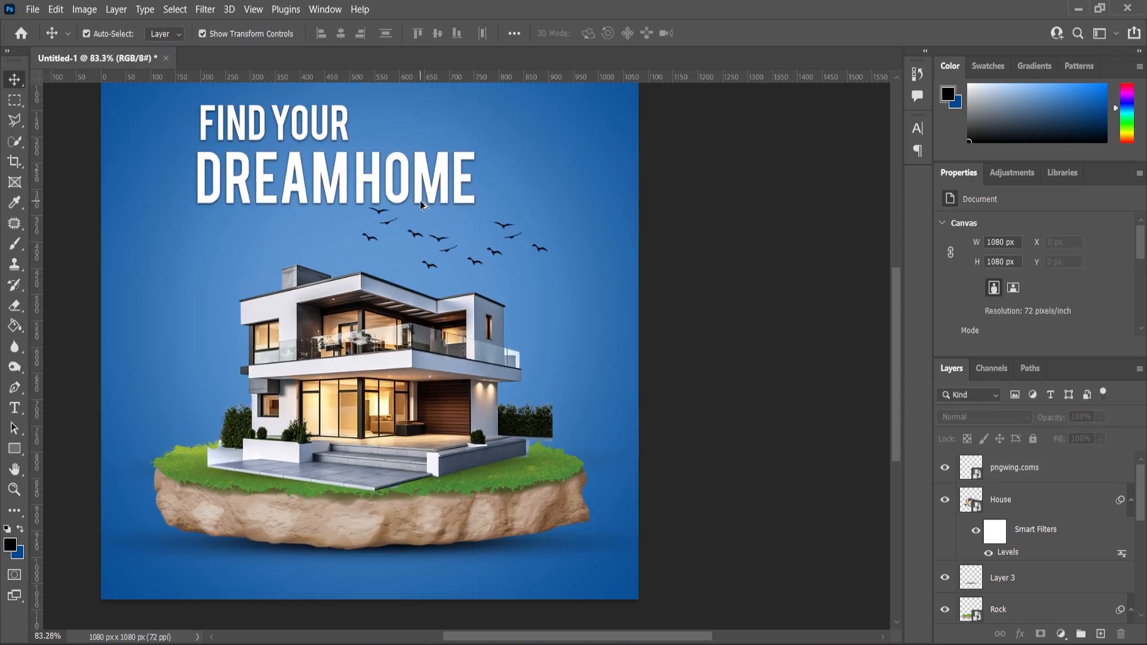
pyautogui.scroll(-3, 467, 335)
# Place the Icons image near the post's bottom-left corner at about X 148 px, Y 1028 px
pyautogui.moveTo(640, 643)
pyautogui.click(627, 576)
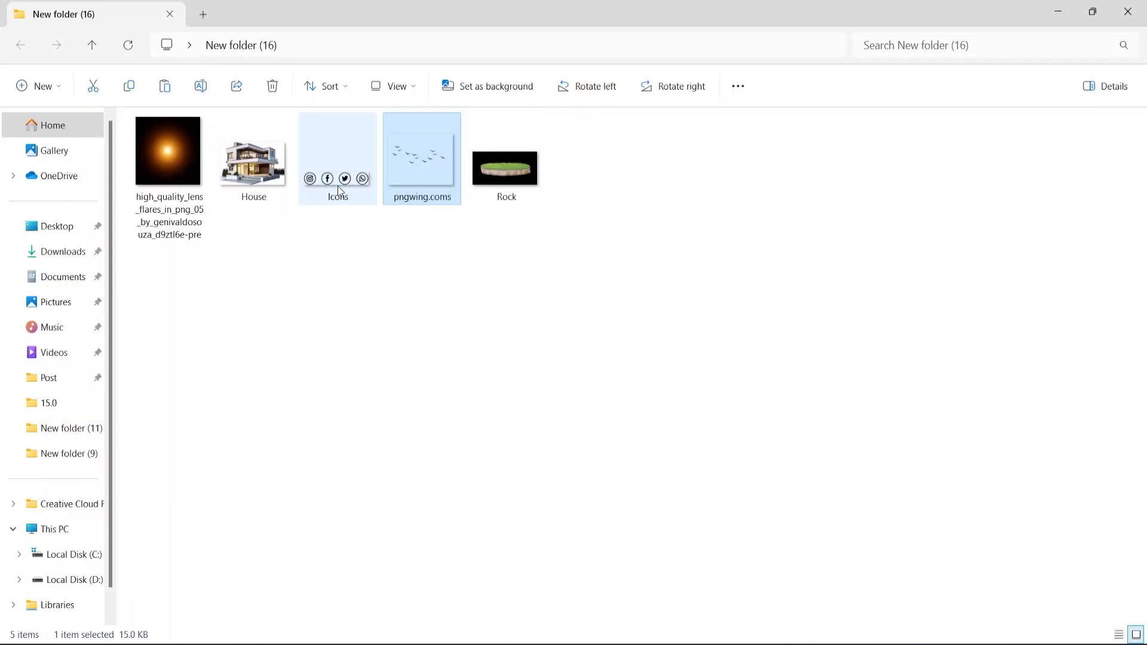
pyautogui.moveTo(338, 185); pyautogui.dragTo(303, 491)
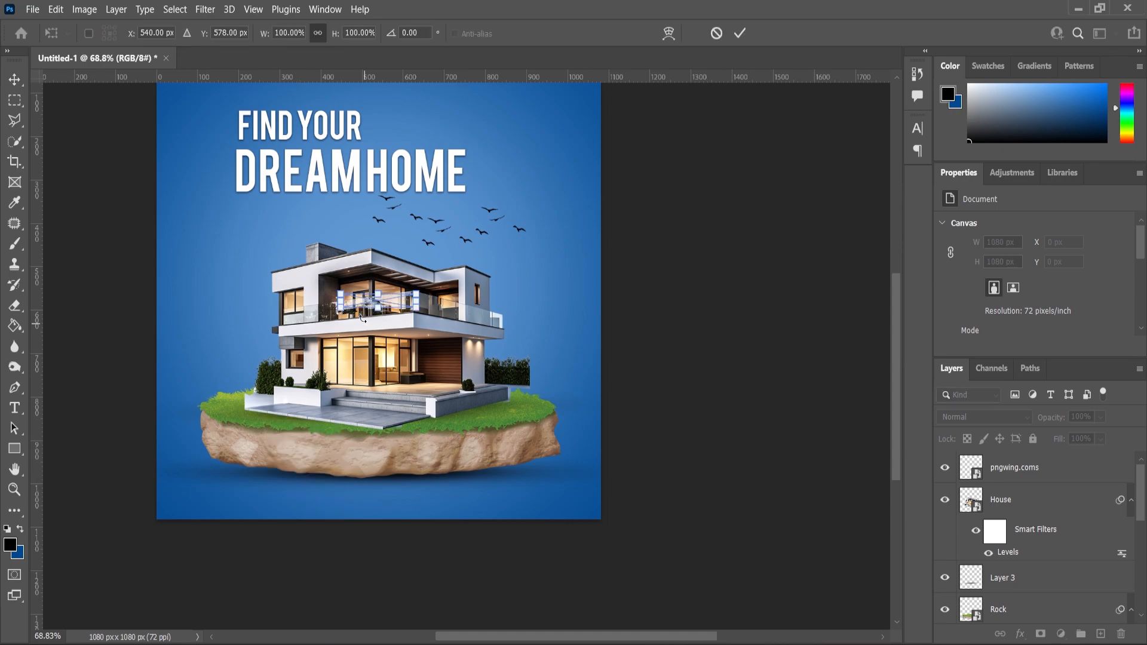
pyautogui.moveTo(352, 312); pyautogui.dragTo(199, 493)
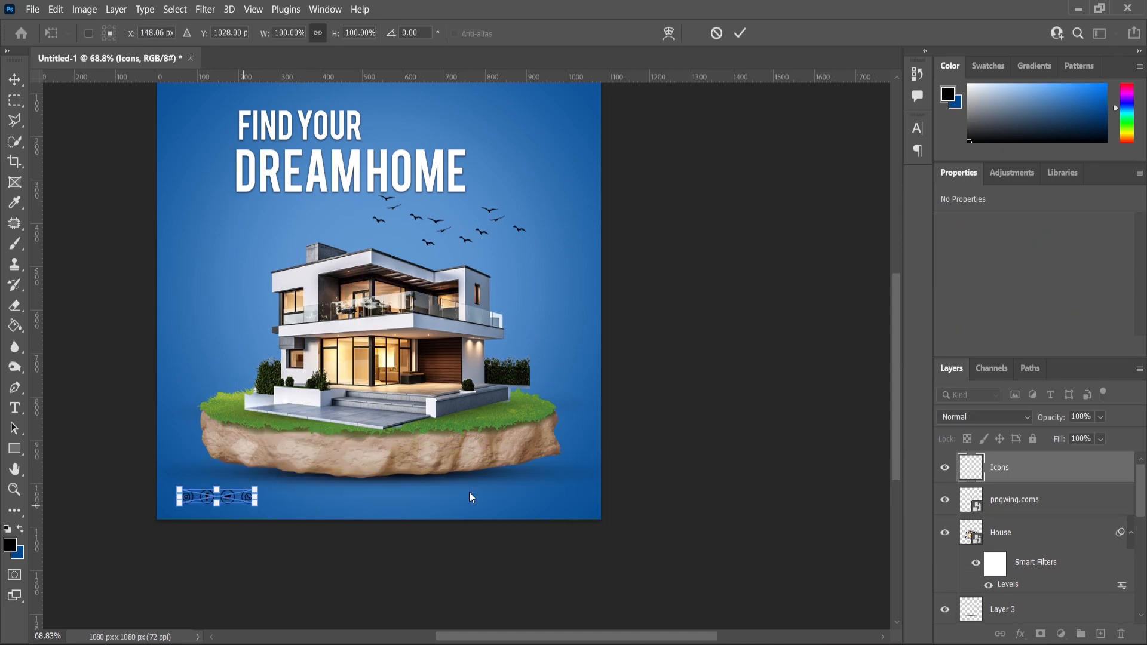
pyautogui.press('Return')
# Apply a white (ffffff) Color Overlay to the Icons layer
pyautogui.click(1020, 633)
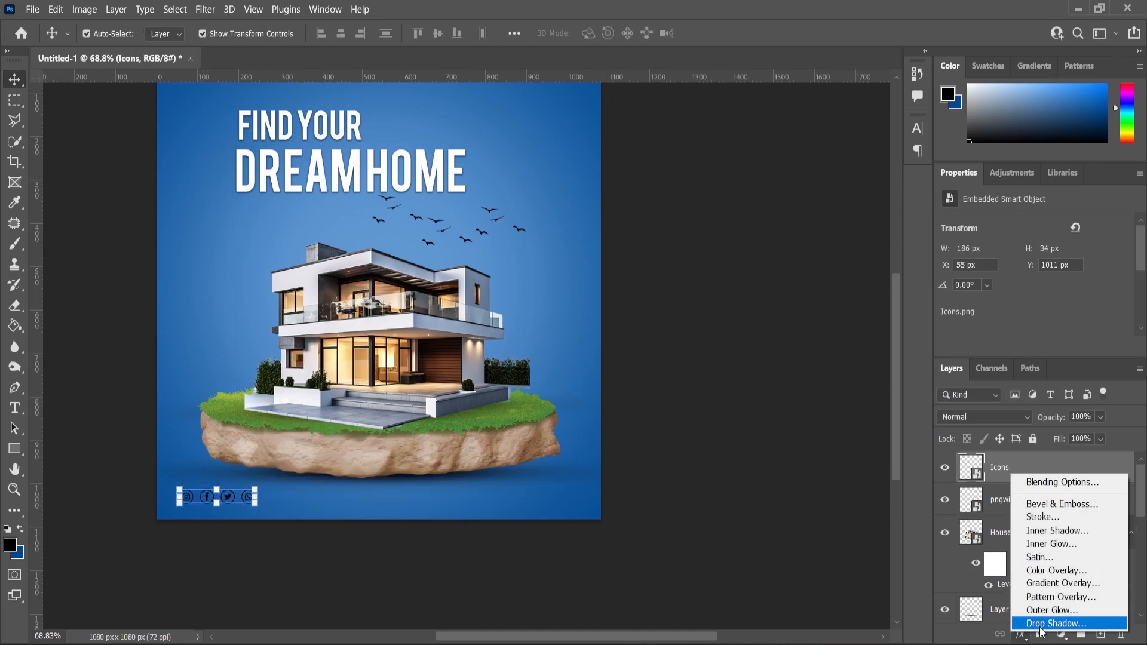
pyautogui.click(1056, 570)
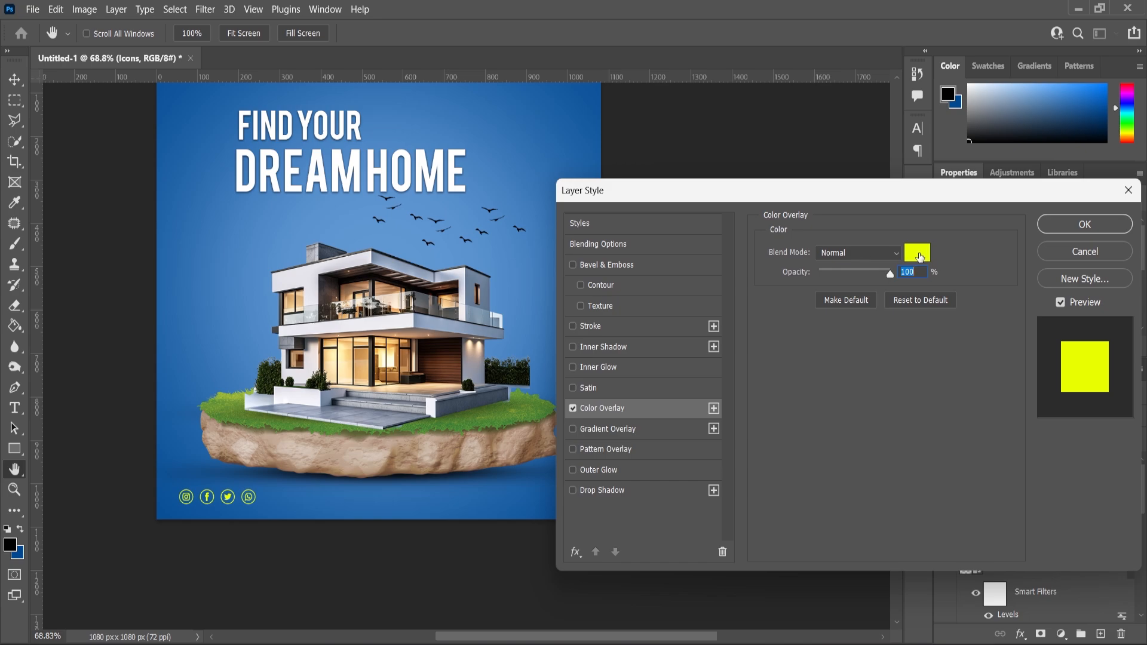
pyautogui.click(915, 254)
pyautogui.write('ffffff')
pyautogui.click(1073, 228)
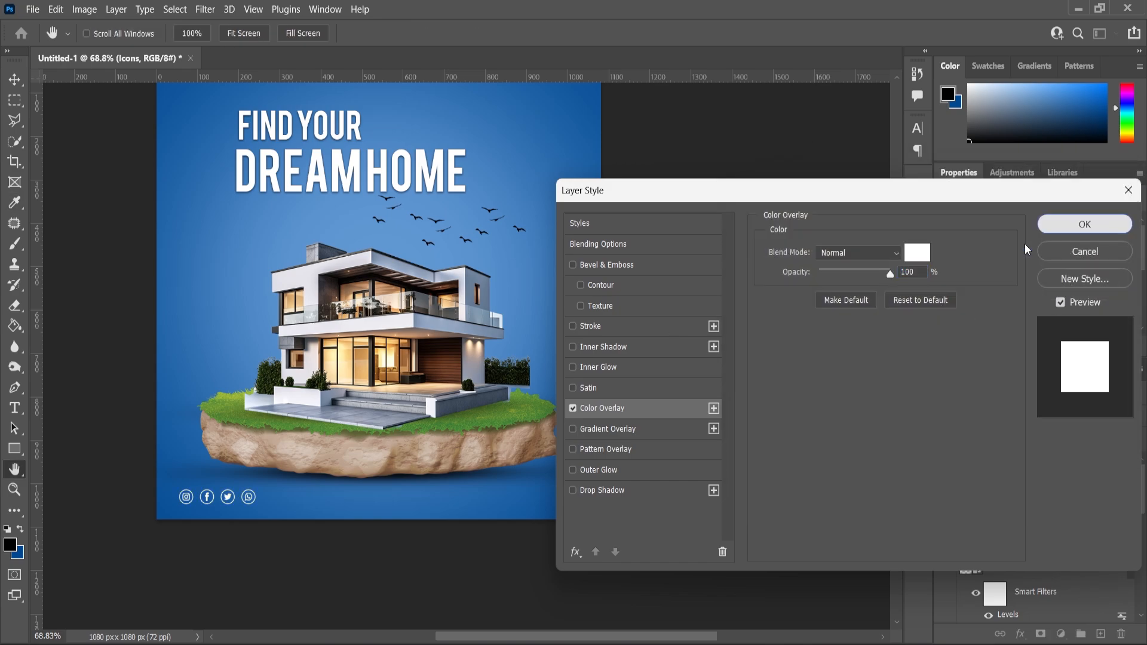
# Move the social icons closer to the post's bottom-left corner, to X 28 px, Y 1024 px
pyautogui.scroll(4, 211, 505)
pyautogui.moveTo(240, 487); pyautogui.dragTo(212, 509)
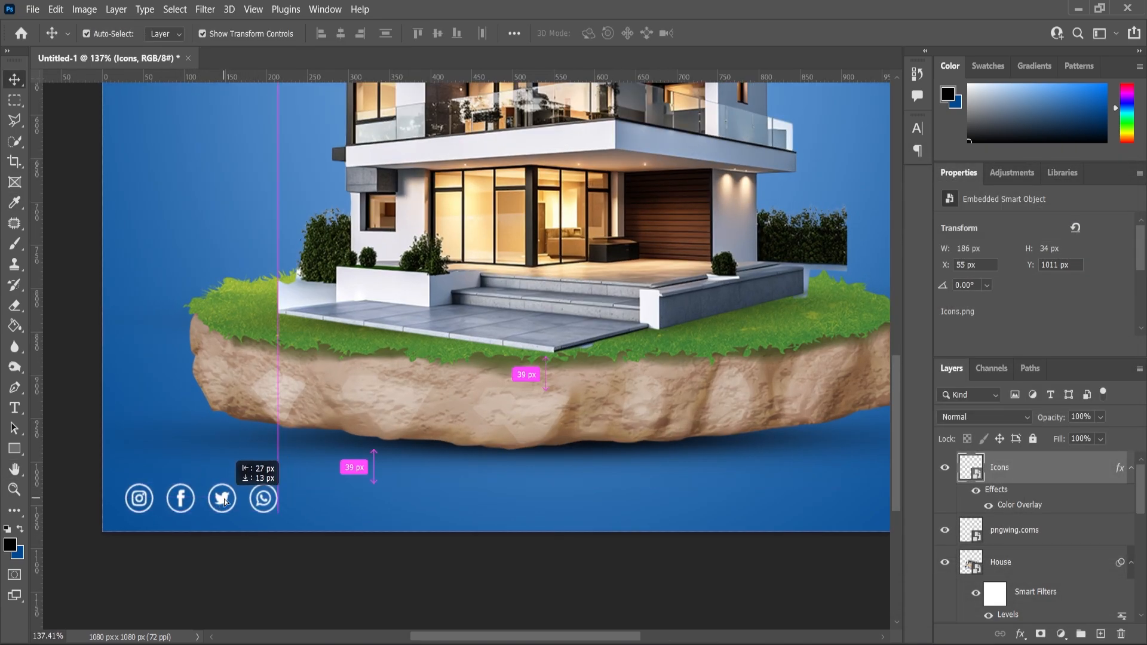
pyautogui.scroll(-2, 178, 508)
pyautogui.click(15, 407)
pyautogui.scroll(1, 458, 498)
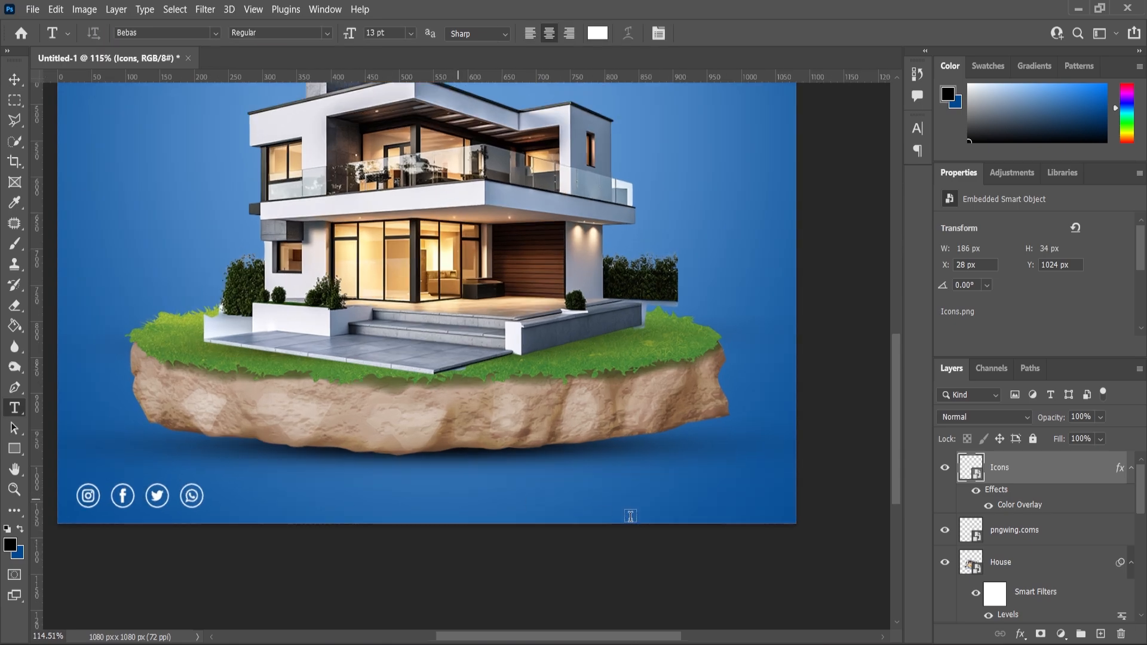
pyautogui.click(459, 499)
pyautogui.write('www')
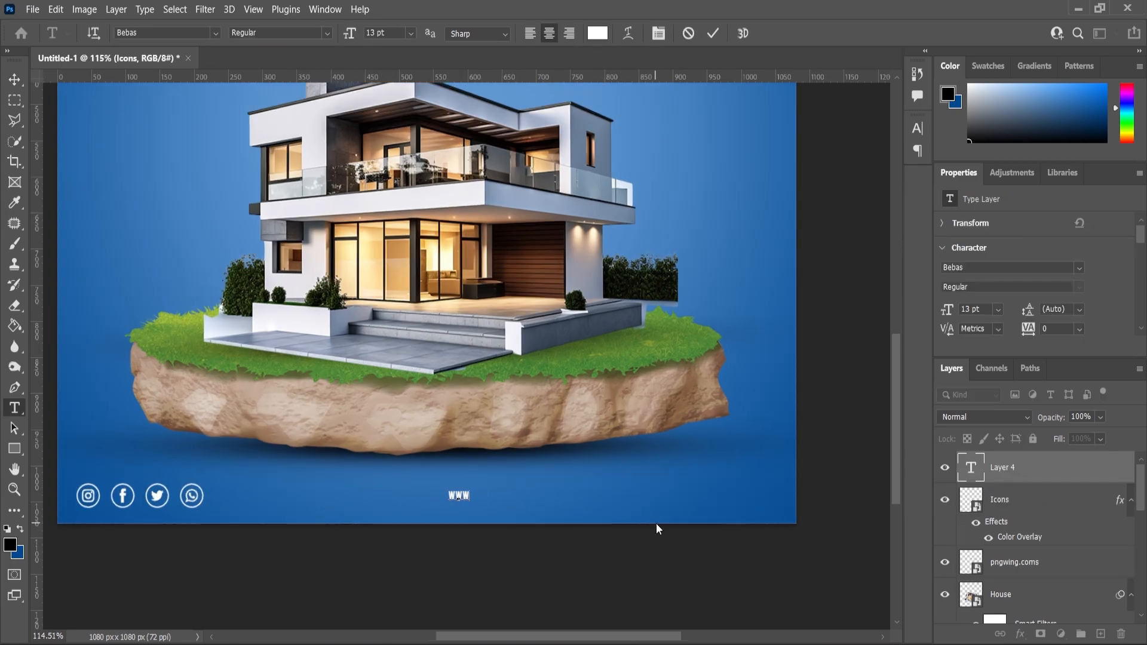
pyautogui.write('.houseing.com')
pyautogui.hotkey('ctrl', 'Return')
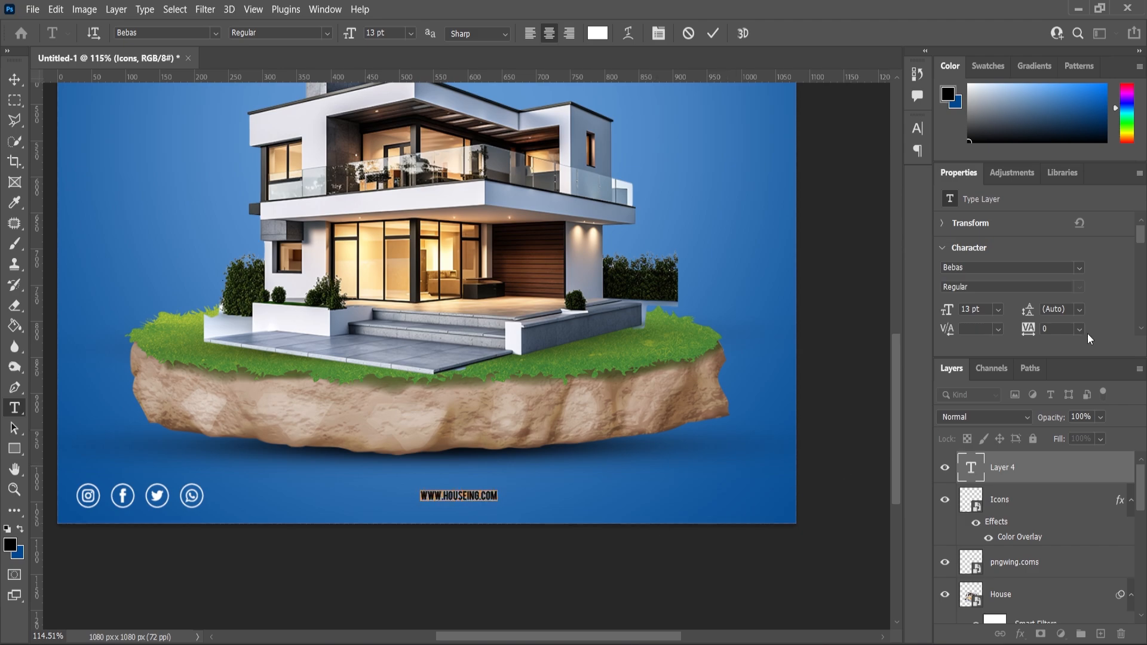
# Set the website text in Poppins Regular and turn off All Caps
pyautogui.write('Poppins')
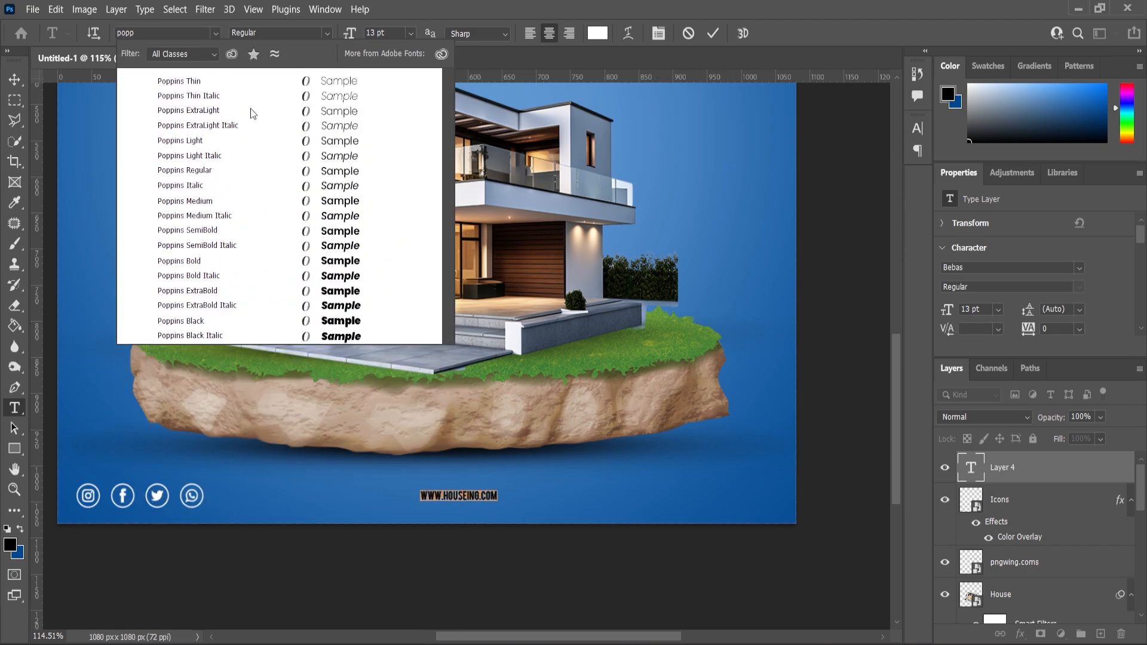
pyautogui.click(213, 170)
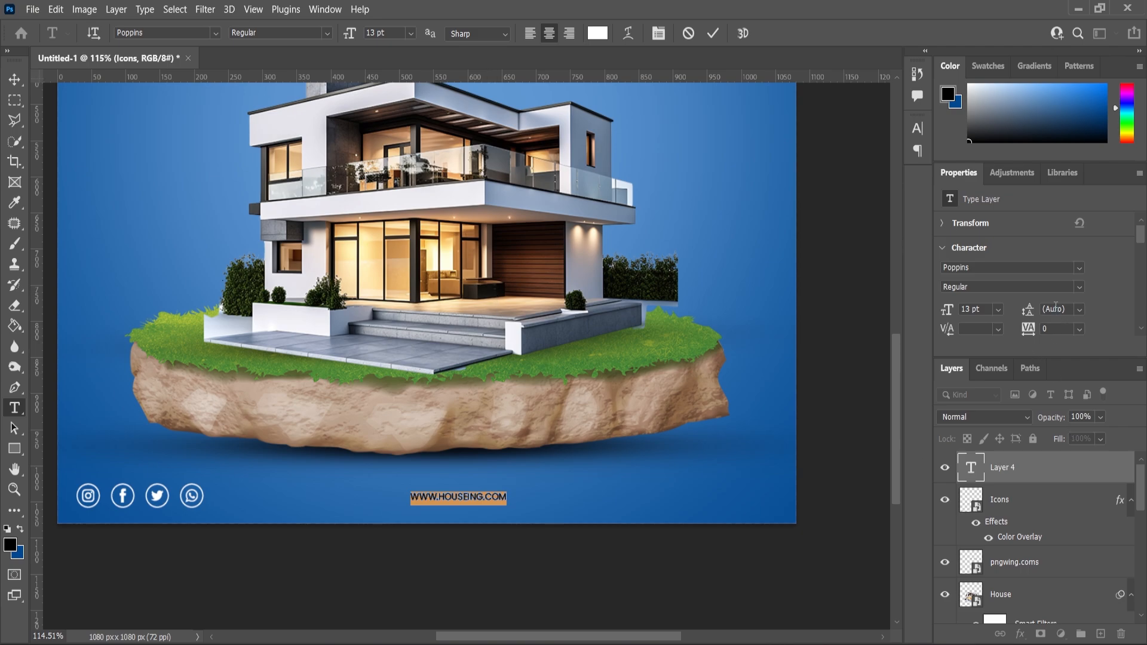
pyautogui.scroll(-5, 1056, 306)
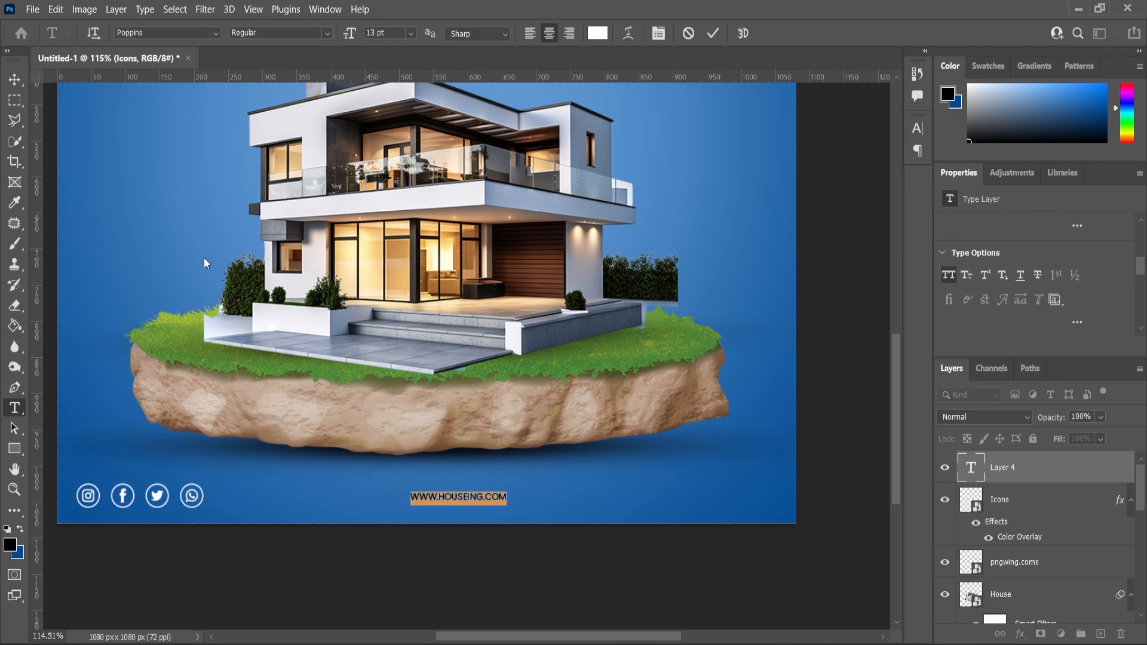
pyautogui.click(13, 78)
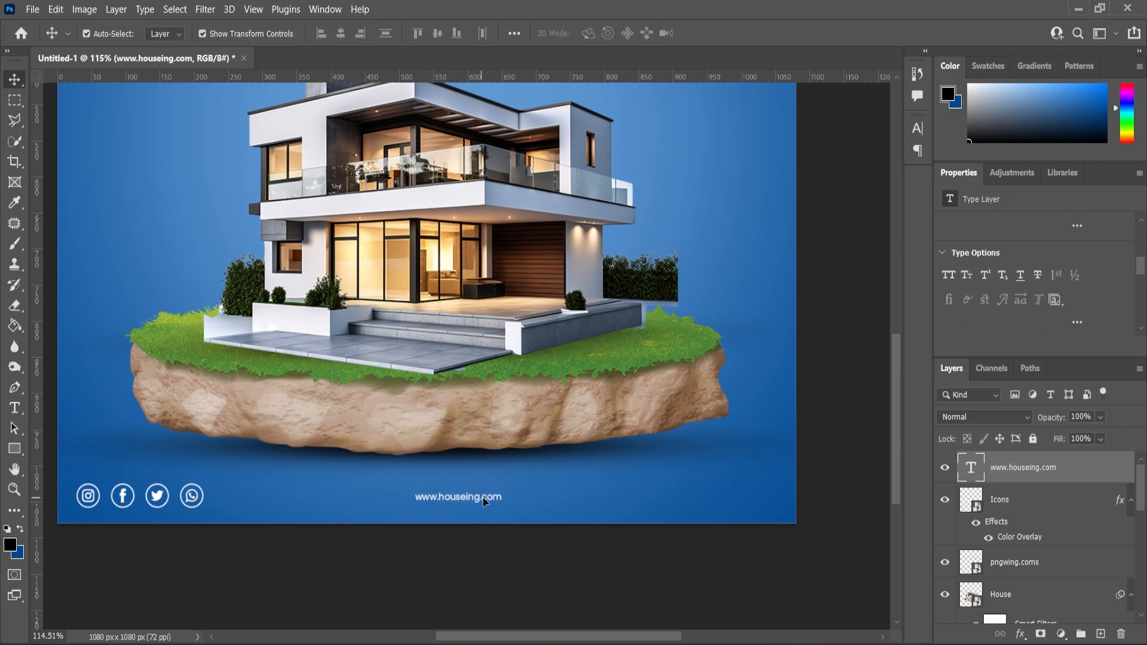
# Move the website text to the post's bottom-right corner and enlarge it to 23.35 pt
pyautogui.moveTo(486, 501); pyautogui.dragTo(734, 501)
pyautogui.click(13, 84)
pyautogui.click(15, 408)
pyautogui.click(712, 500)
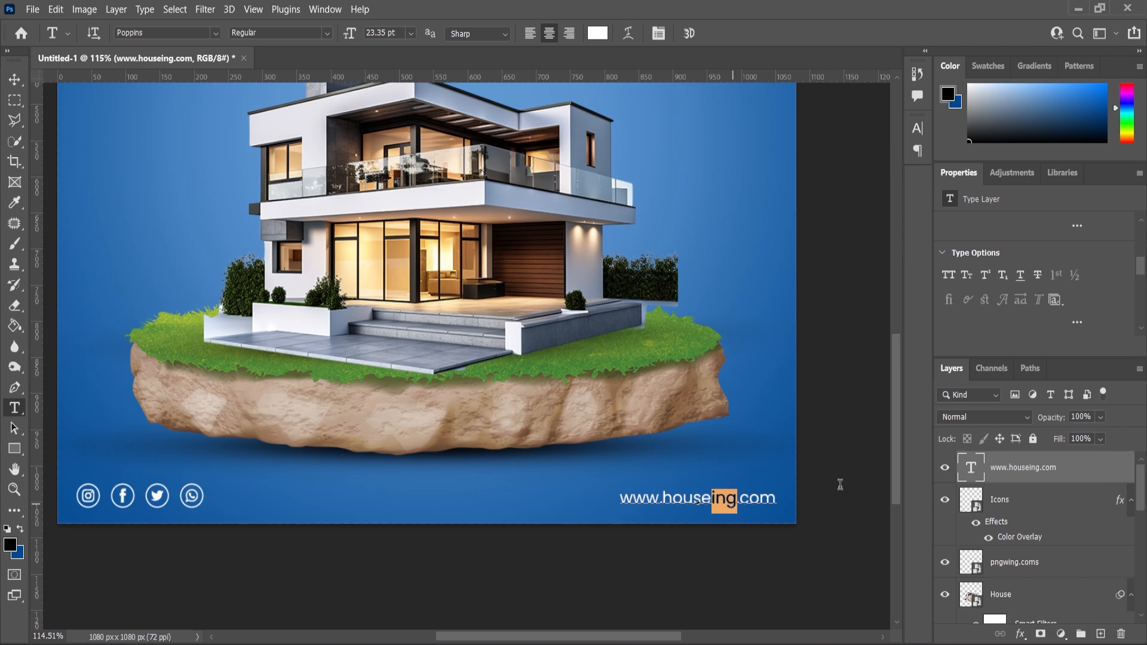
pyautogui.write('mania')
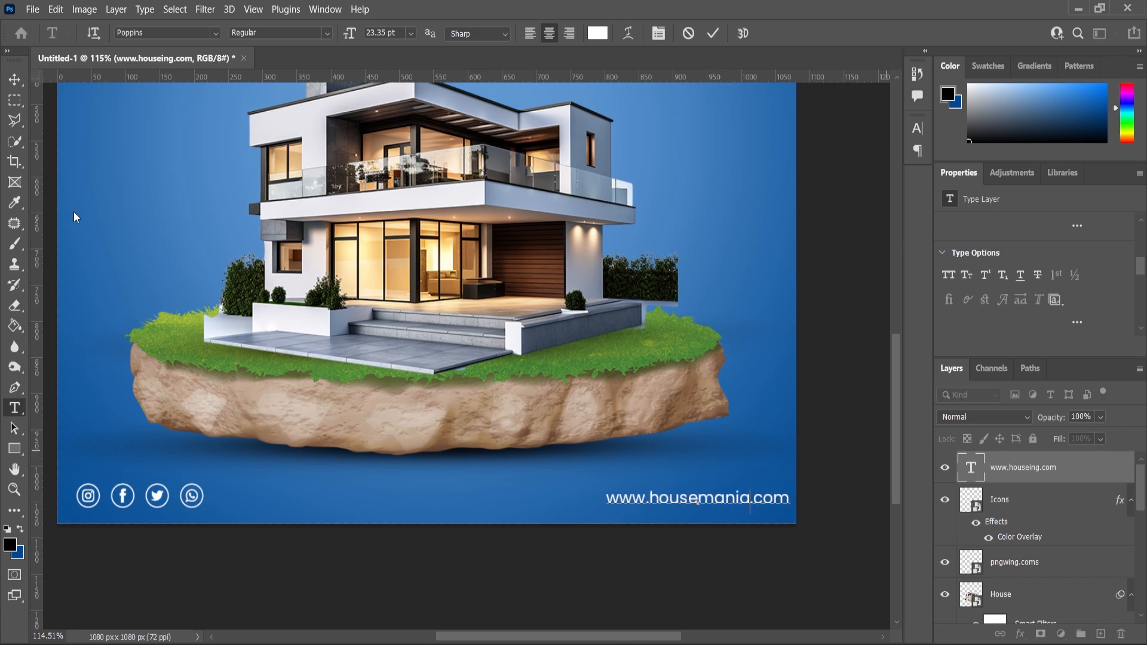
pyautogui.click(15, 80)
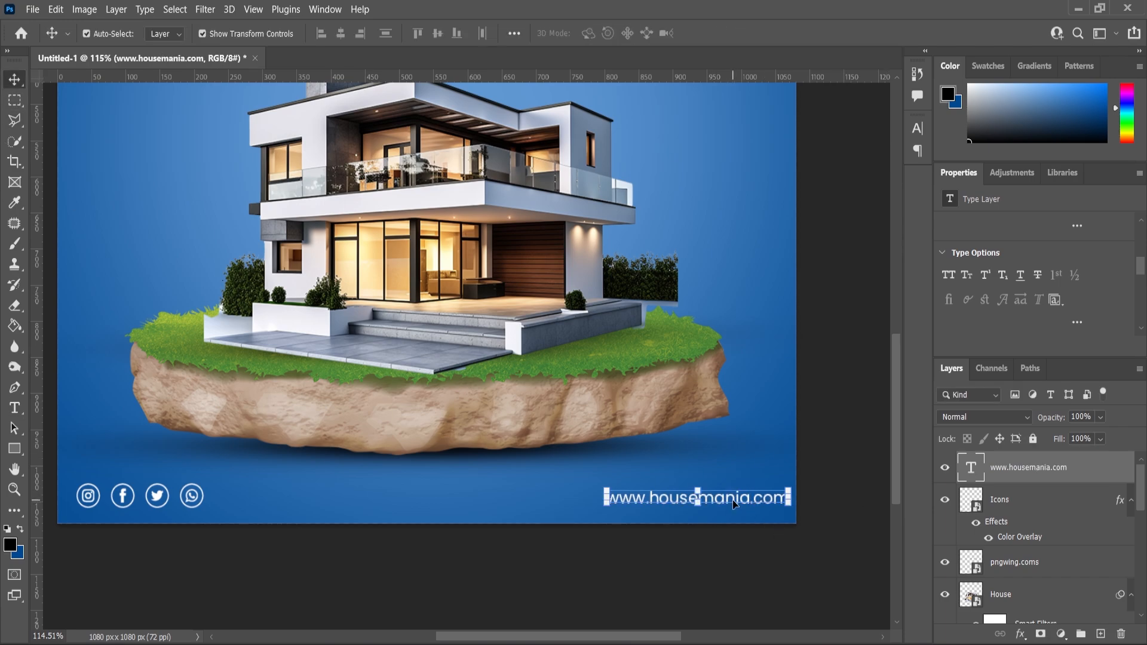
pyautogui.moveTo(732, 506); pyautogui.dragTo(711, 512)
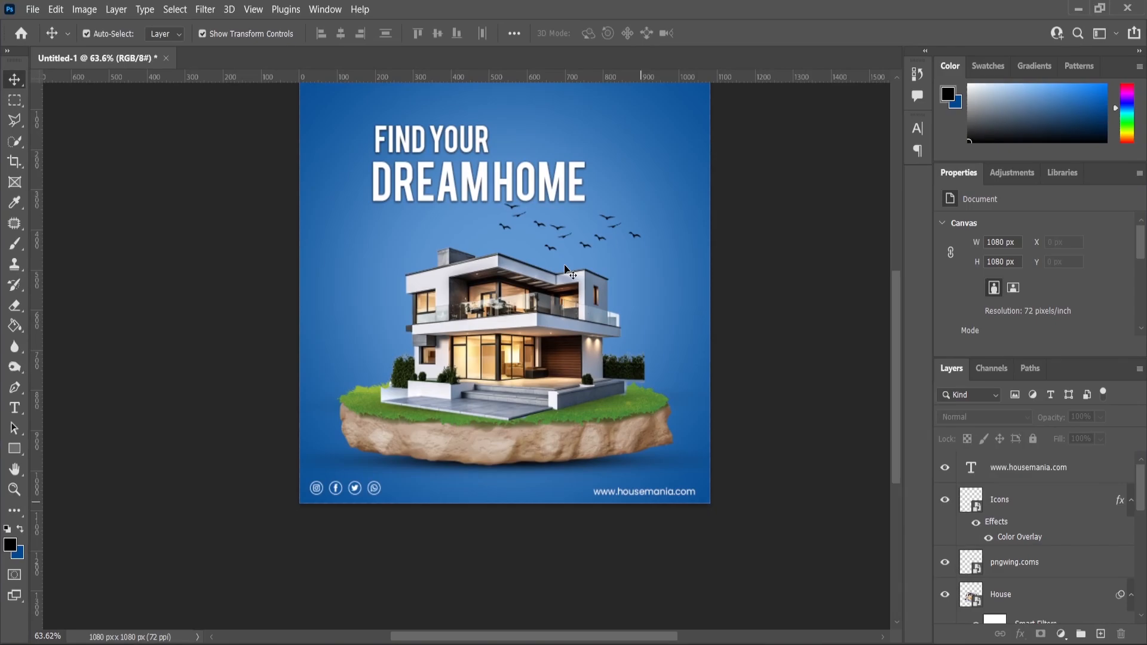
# Place the cloud_png image about 544 px wide in the upper-right sky and lower its opacity to 74%
pyautogui.scroll(-1, 573, 293)
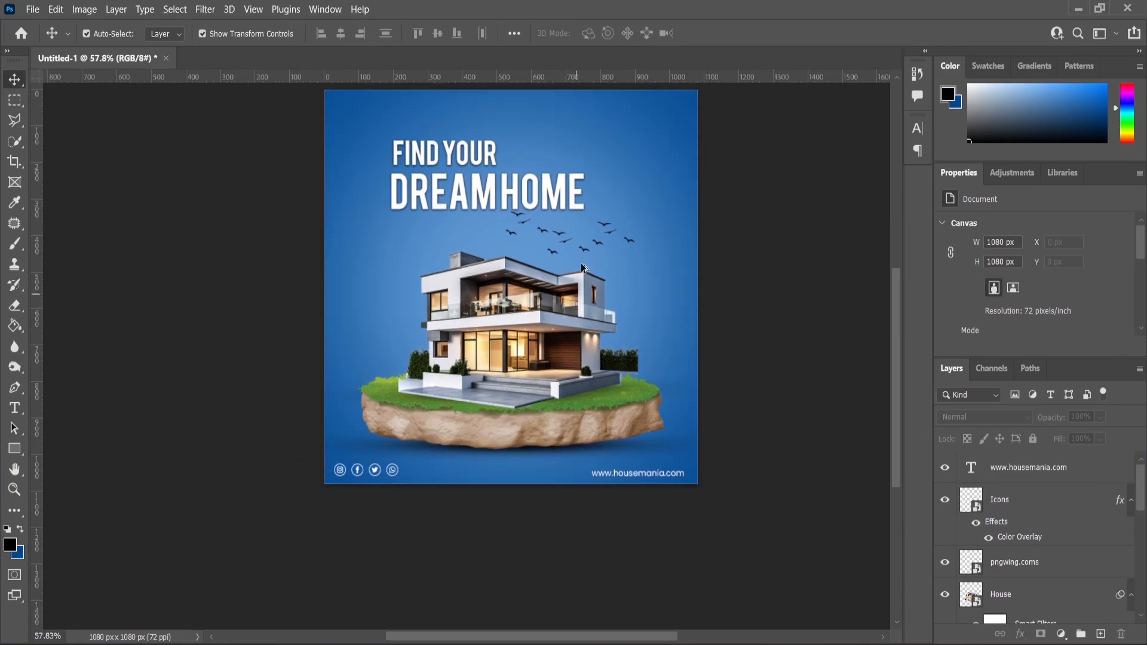
pyautogui.scroll(1, 593, 234)
pyautogui.scroll(2, 693, 239)
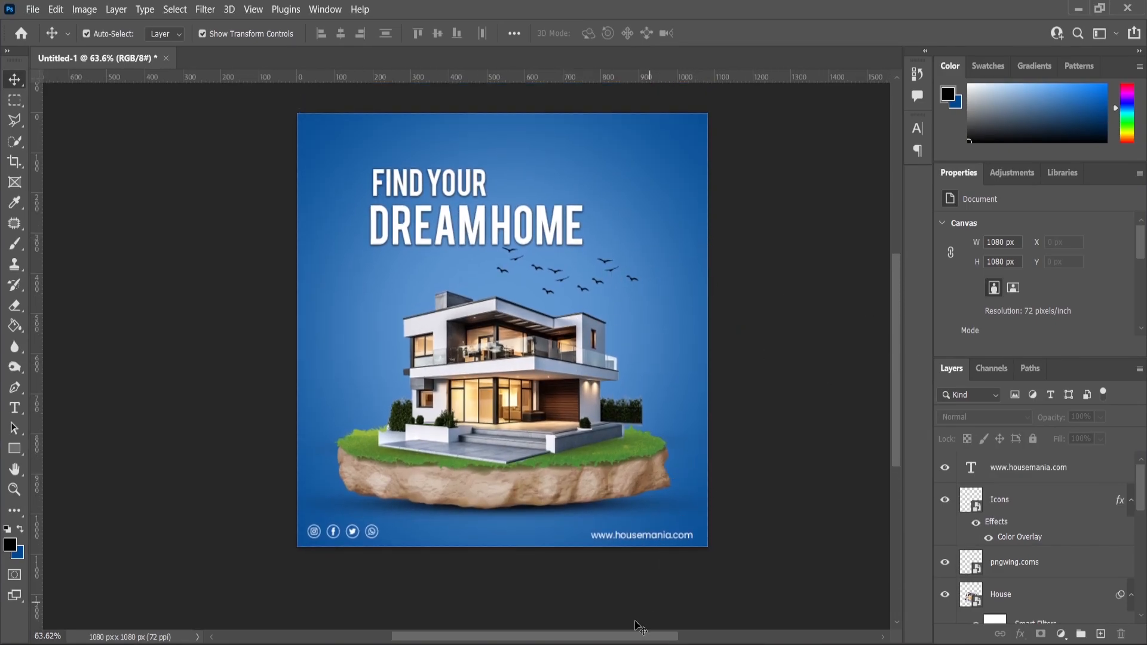
pyautogui.click(632, 643)
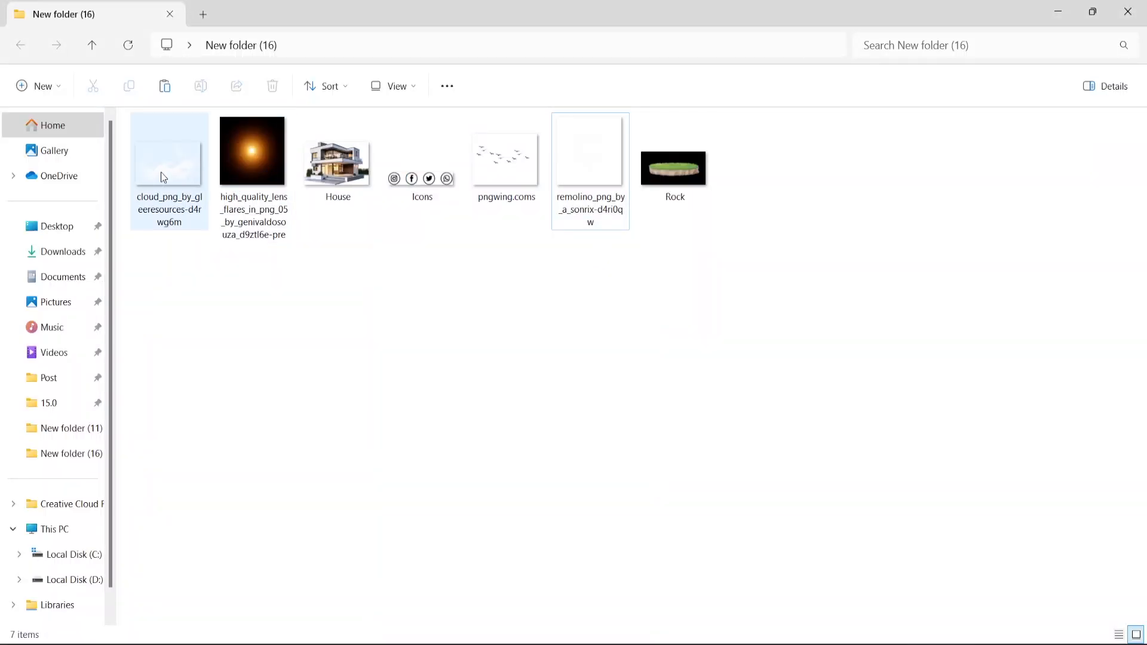
pyautogui.moveTo(161, 177); pyautogui.dragTo(620, 227)
pyautogui.press('Return')
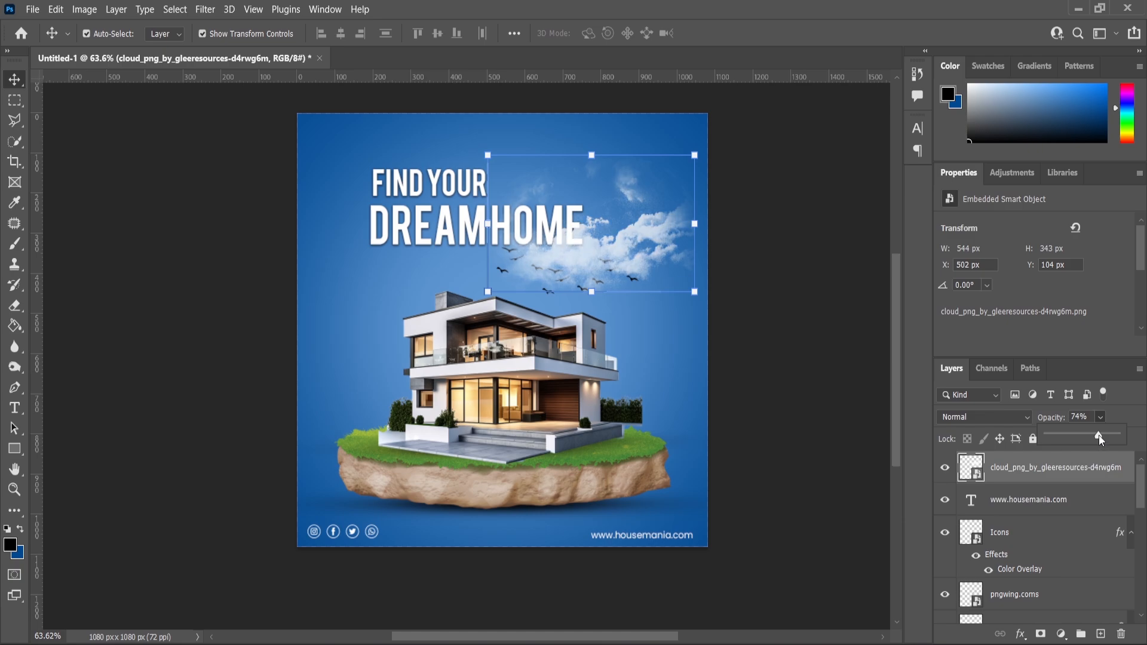
# Reorder the cloud layer so it sits between Layer 3 and the Rock layer
pyautogui.click(10, 79)
pyautogui.scroll(-2, 1016, 597)
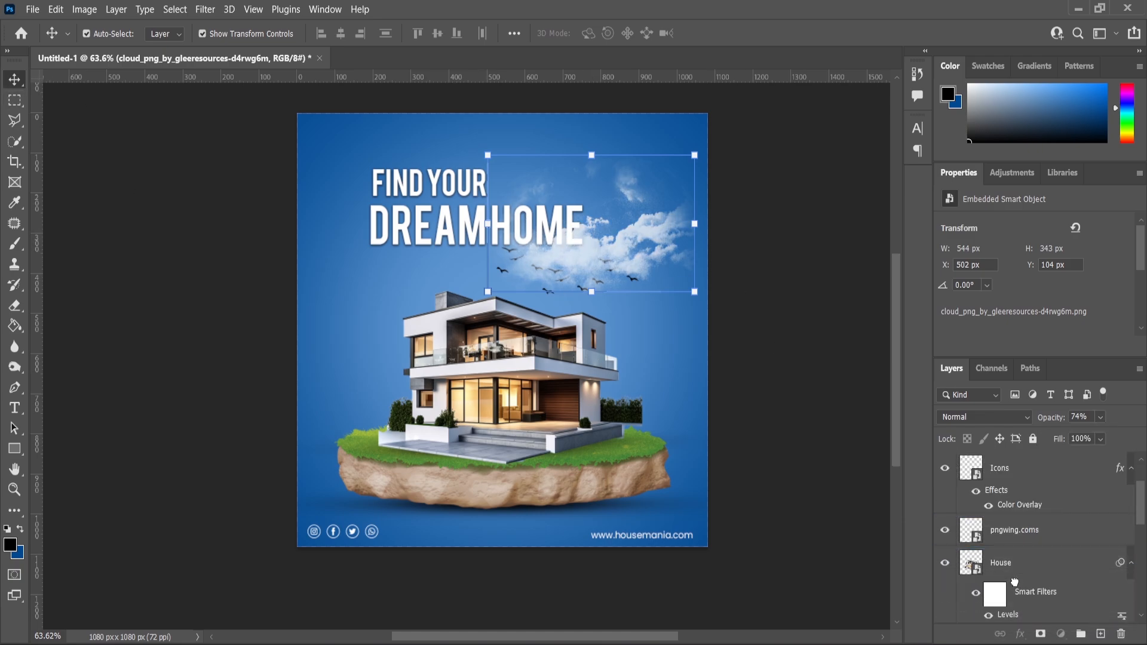
pyautogui.moveTo(1014, 582); pyautogui.dragTo(1015, 578)
pyautogui.scroll(-3, 1019, 559)
pyautogui.scroll(2, 1027, 516)
pyautogui.moveTo(1025, 500); pyautogui.dragTo(1032, 560)
# Move the cloud behind the house and birds and enlarge it to about 657 px wide
pyautogui.moveTo(626, 240); pyautogui.dragTo(575, 296)
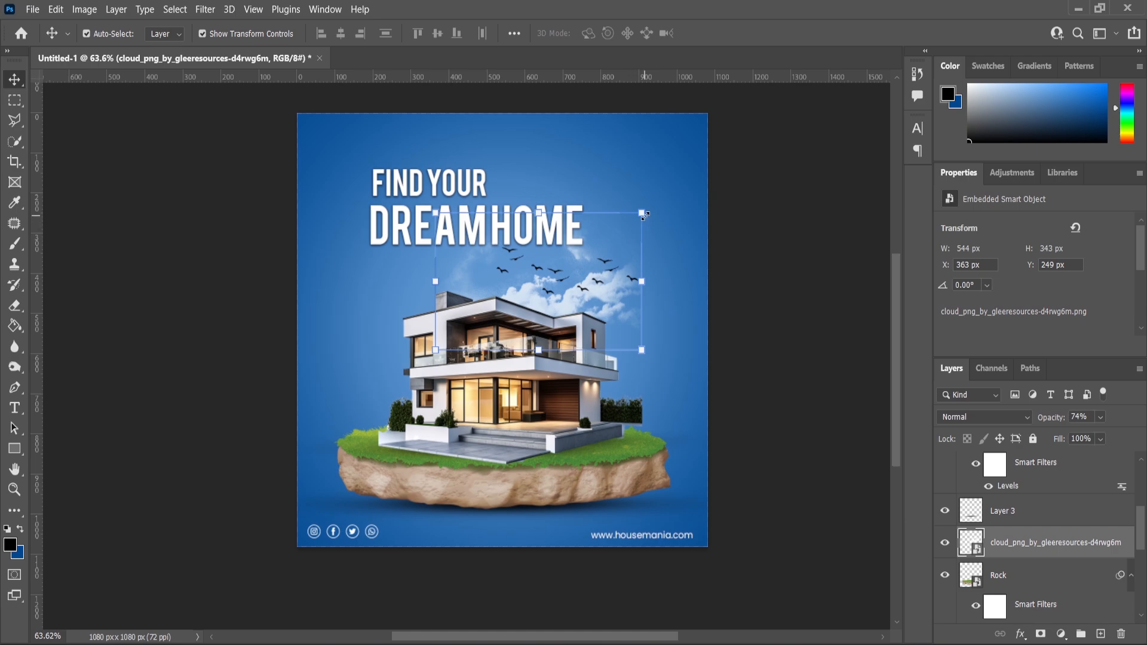
pyautogui.moveTo(643, 214); pyautogui.dragTo(658, 193)
pyautogui.moveTo(618, 282)
pyautogui.mouseDown()
pyautogui.moveTo(645, 295)
pyautogui.moveTo(621, 300)
pyautogui.mouseUp()
pyautogui.click(16, 83)
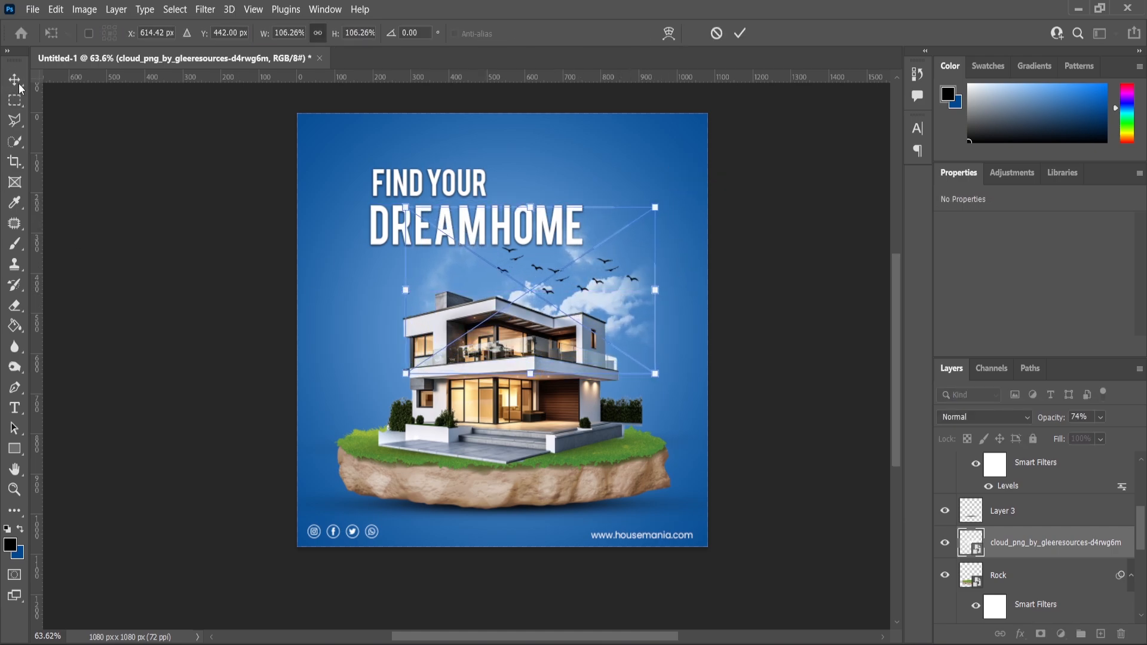
pyautogui.click(736, 325)
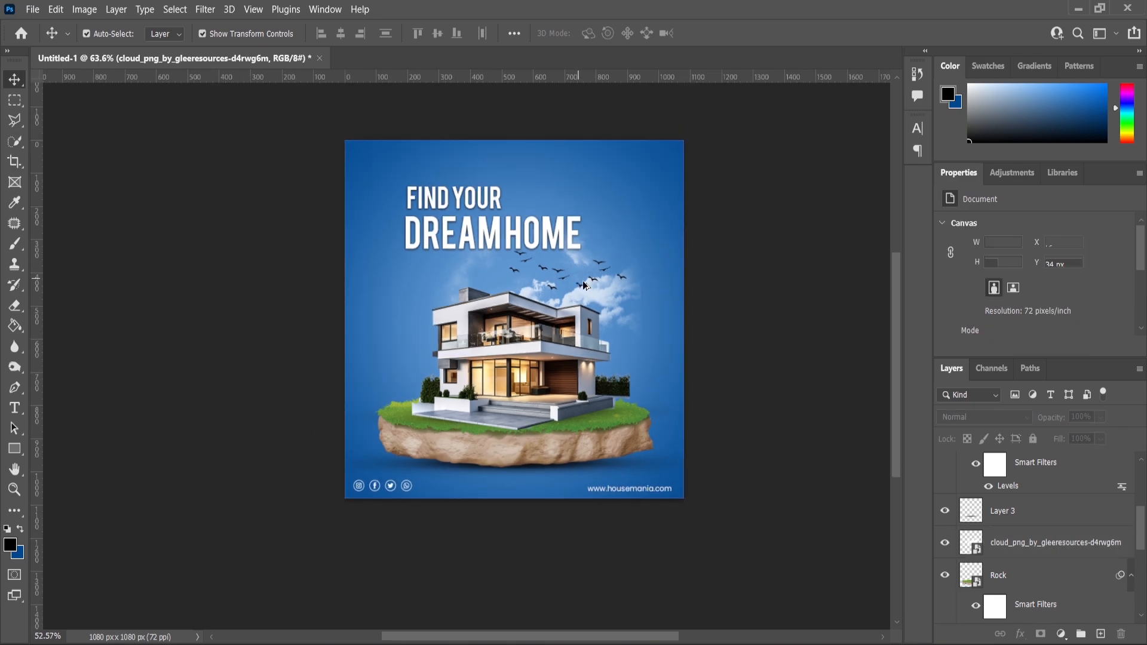
# Shift the cloud toward the post's right edge, to about X 426 px, Y 242 px
pyautogui.scroll(1, 736, 325)
pyautogui.click(629, 292)
pyautogui.moveTo(631, 297); pyautogui.dragTo(691, 295)
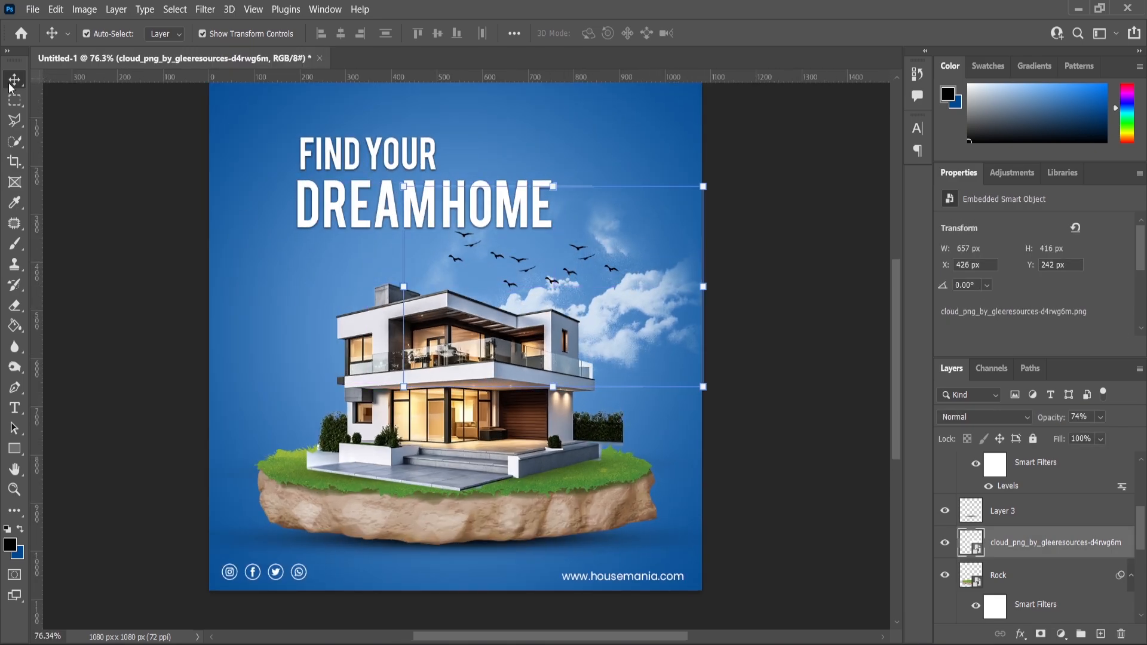
pyautogui.click(81, 203)
# Place the remolino_png swirl image directly above Layer 1 and enlarge it to about 1098 × 1098 px, covering the canvas
pyautogui.scroll(-1, 575, 315)
pyautogui.scroll(-3, 1048, 581)
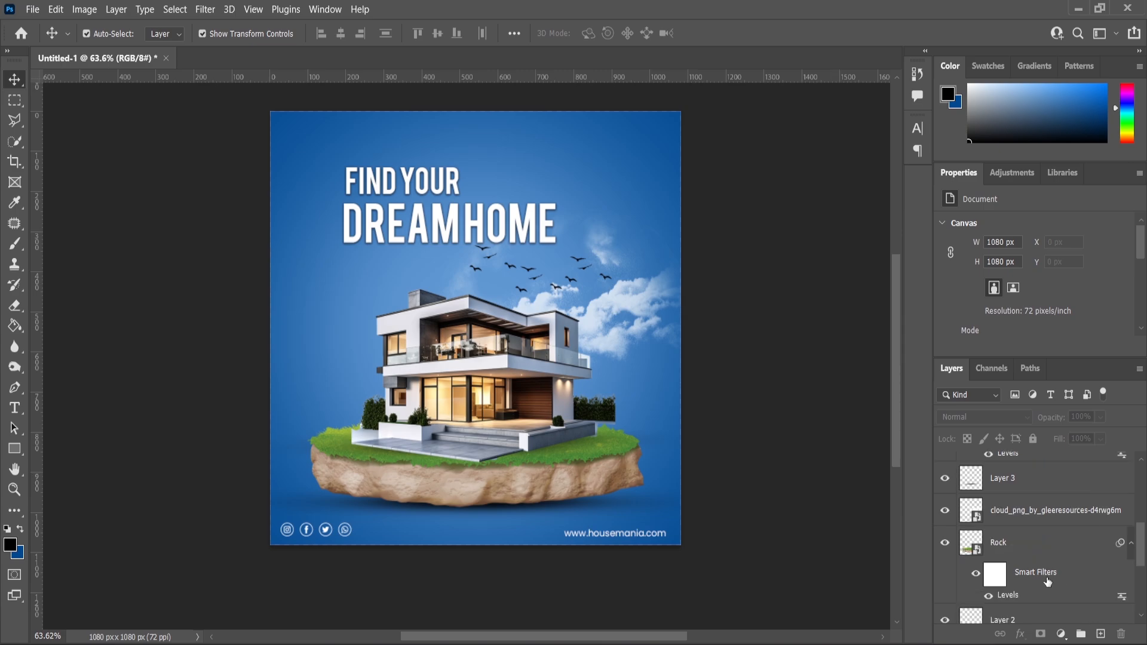
pyautogui.scroll(-5, 1025, 591)
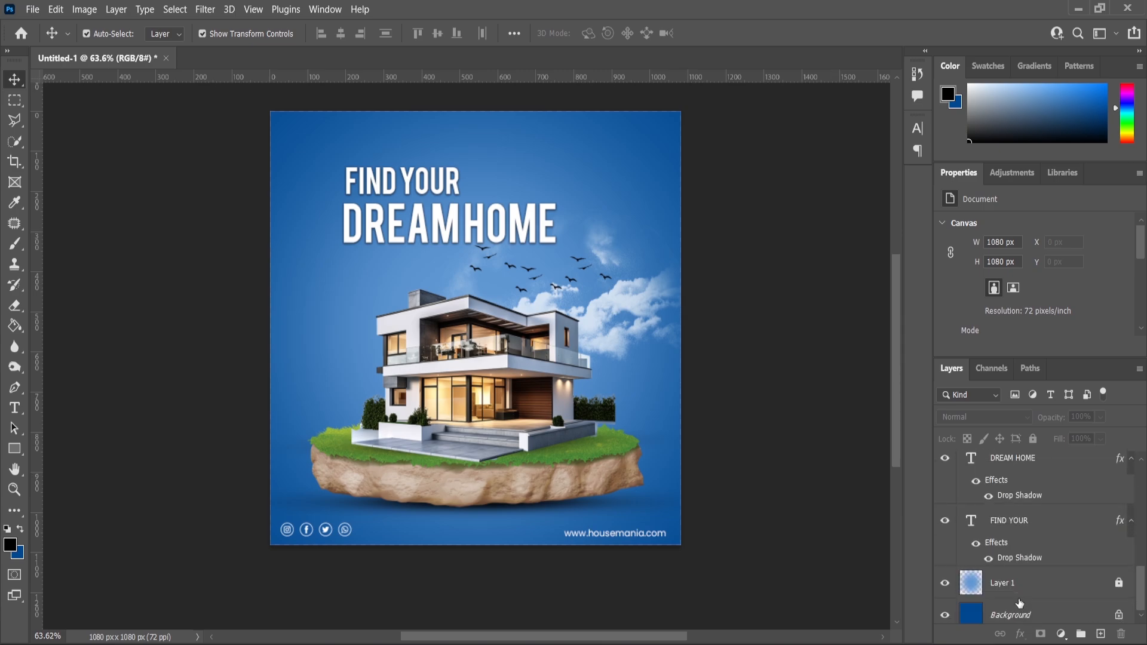
pyautogui.click(1014, 566)
pyautogui.click(1078, 9)
pyautogui.moveTo(577, 178); pyautogui.dragTo(520, 390)
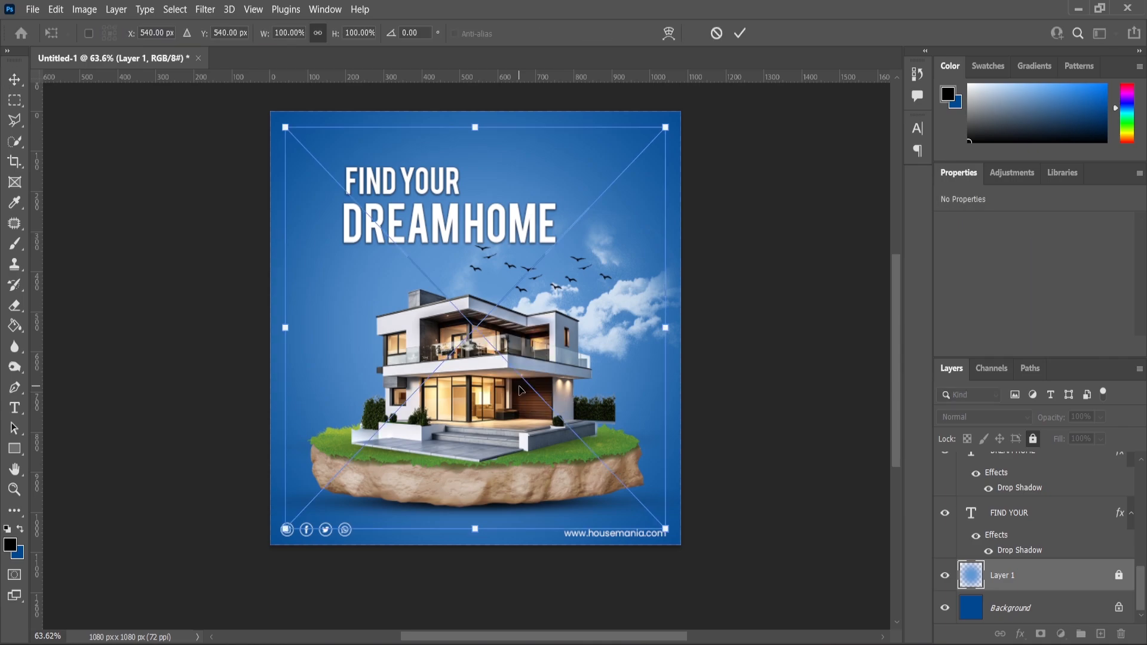
pyautogui.moveTo(669, 130); pyautogui.dragTo(687, 109)
pyautogui.press('Return')
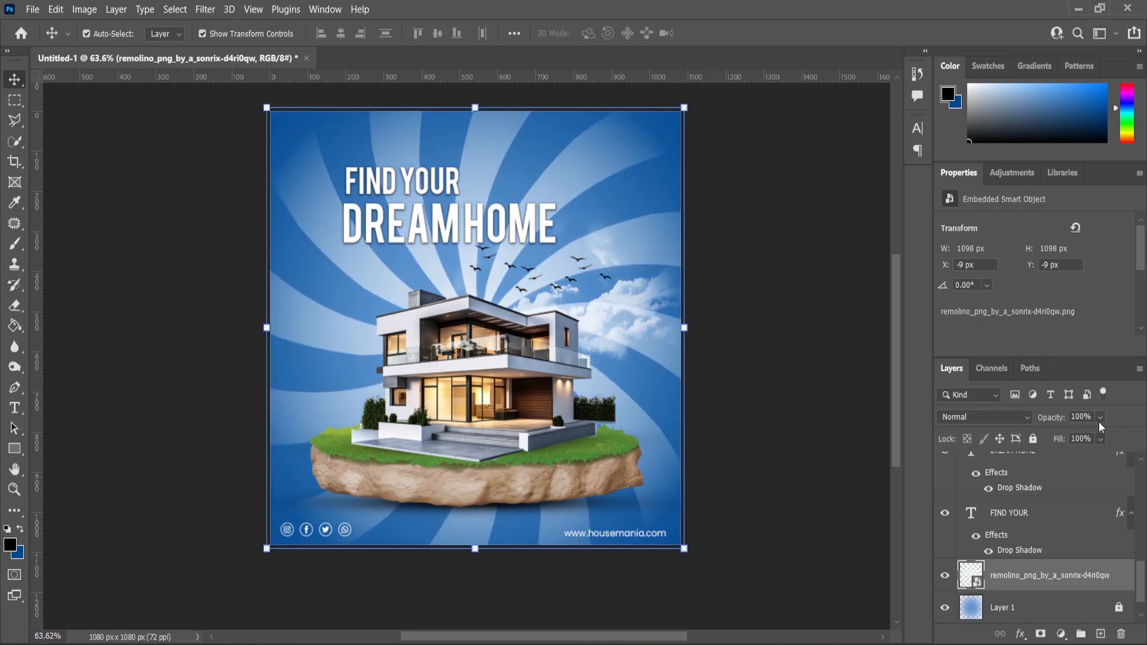
# Lower the swirl layer's opacity to 15%
pyautogui.click(1099, 417)
pyautogui.moveTo(1080, 439); pyautogui.dragTo(1077, 439)
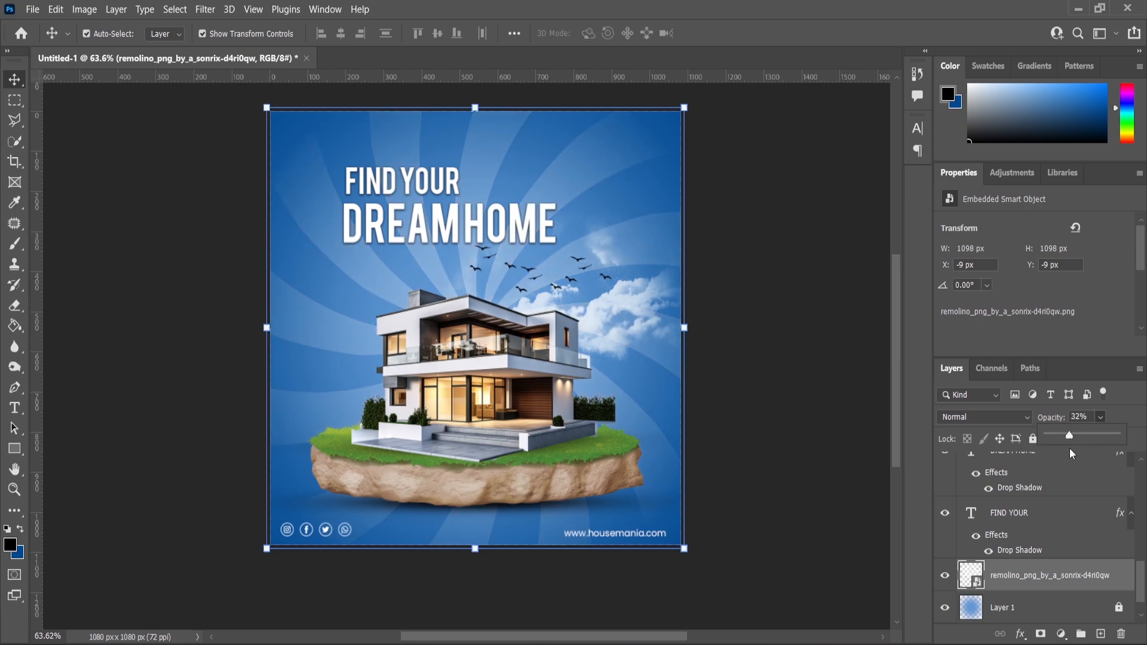
pyautogui.moveTo(1059, 458); pyautogui.dragTo(1058, 460)
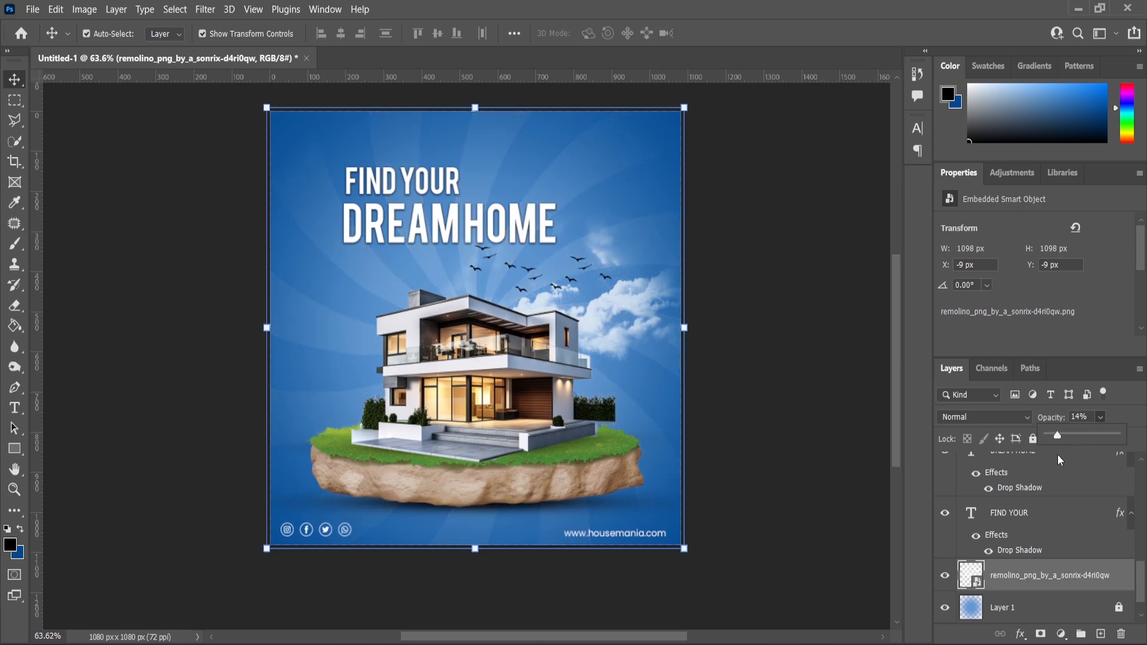
# Add a layer mask to the swirl and fade out its lower part with a black-to-white linear gradient
pyautogui.click(1040, 634)
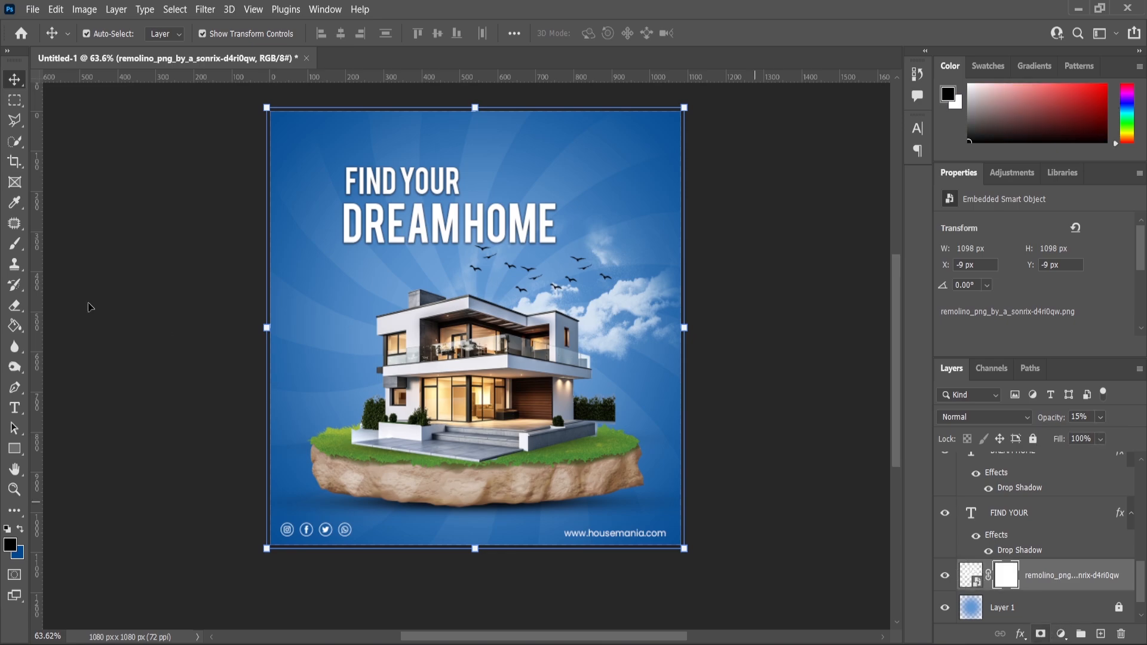
pyautogui.rightClick(15, 326)
pyautogui.click(66, 322)
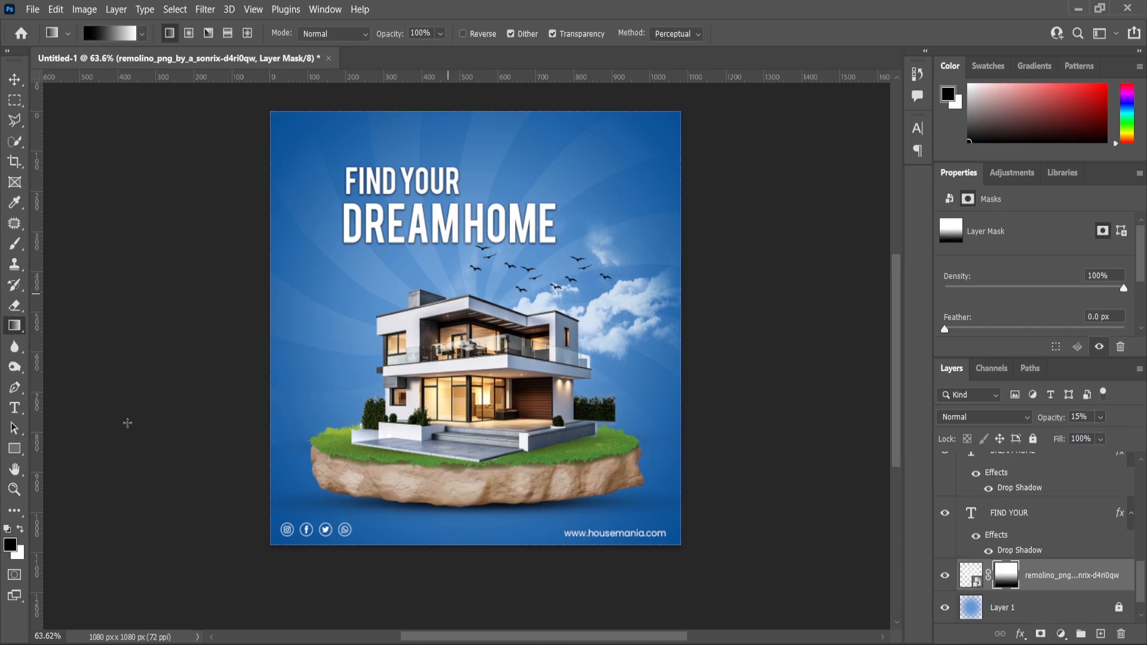
pyautogui.click(15, 490)
pyautogui.scroll(-1, 494, 336)
pyautogui.scroll(2, 497, 336)
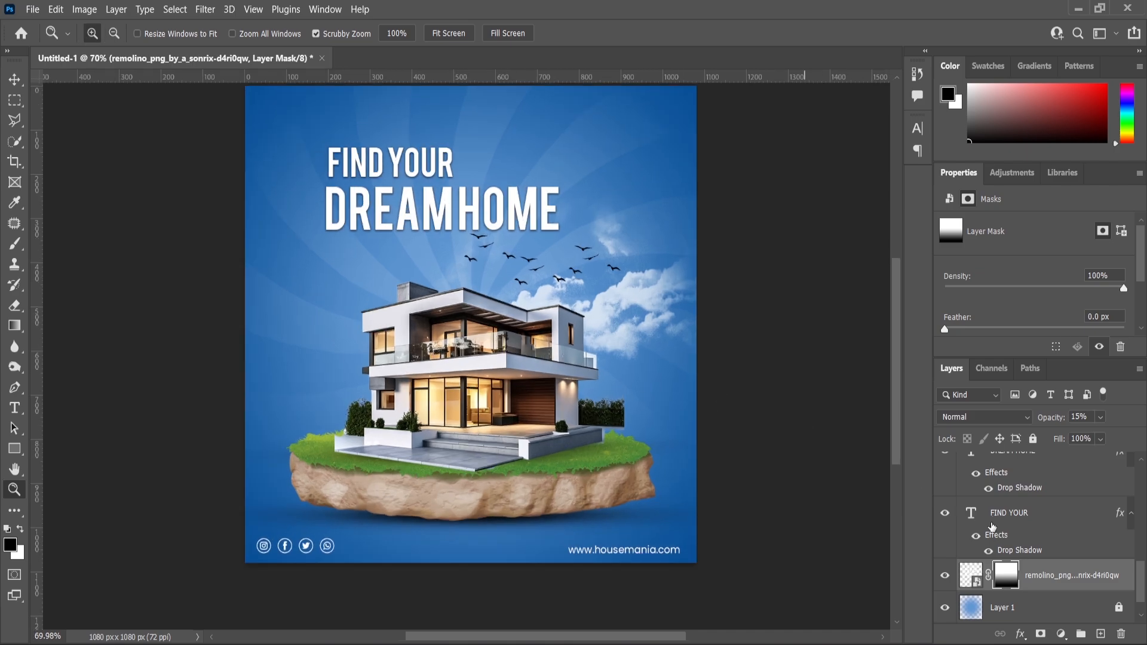
pyautogui.scroll(4, 1016, 518)
pyautogui.scroll(3, 1017, 515)
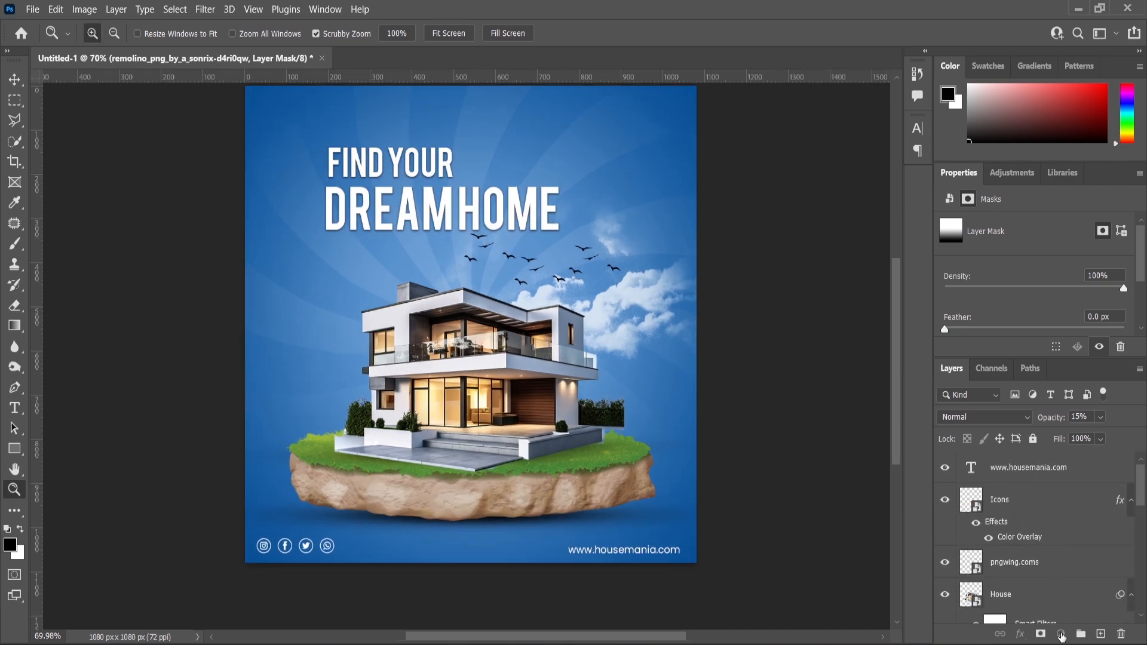
pyautogui.click(1061, 634)
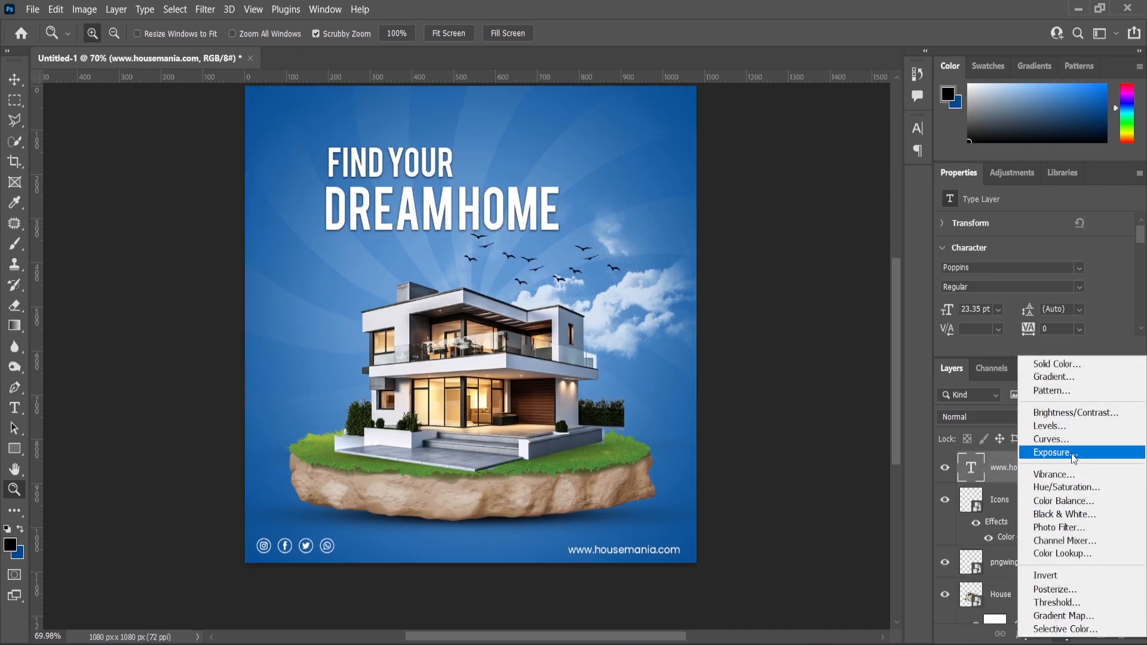
pyautogui.click(1053, 430)
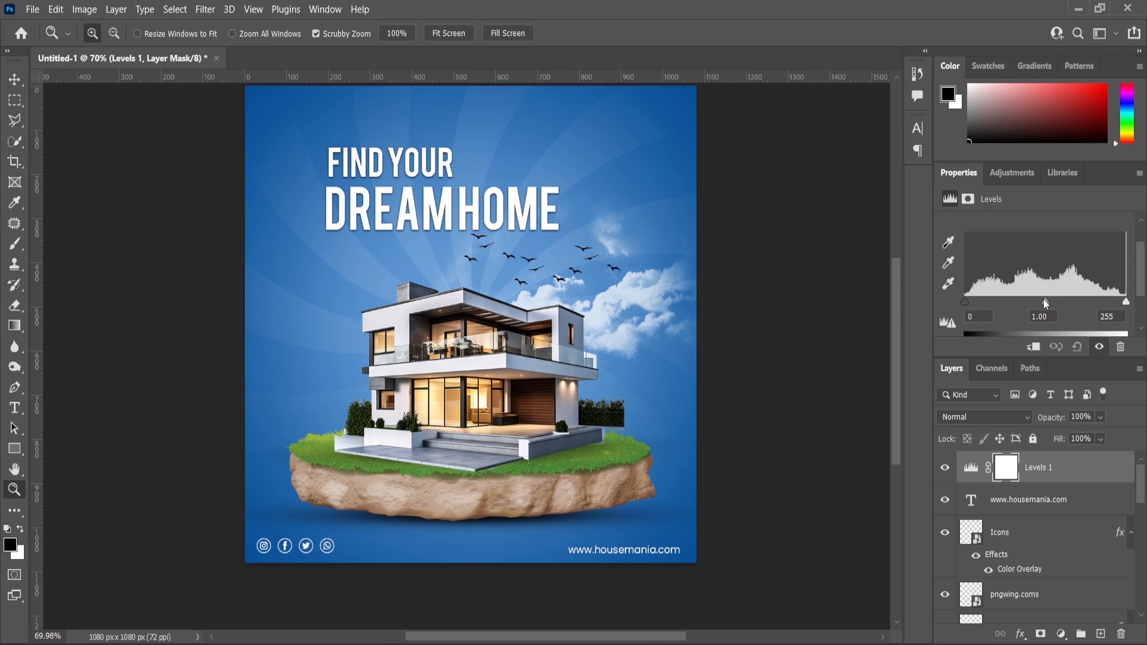